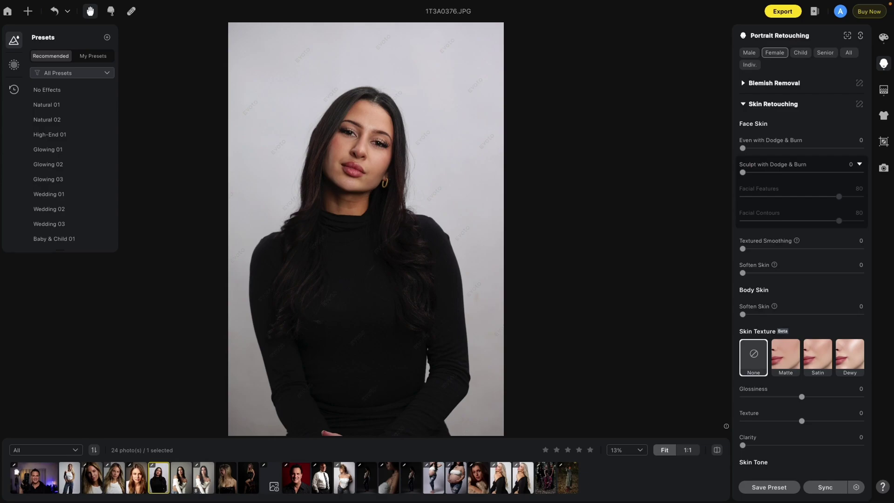
- Try Even with Dodge & Burn at 100 on the portrait's face skin, and undo it
click(399, 205)
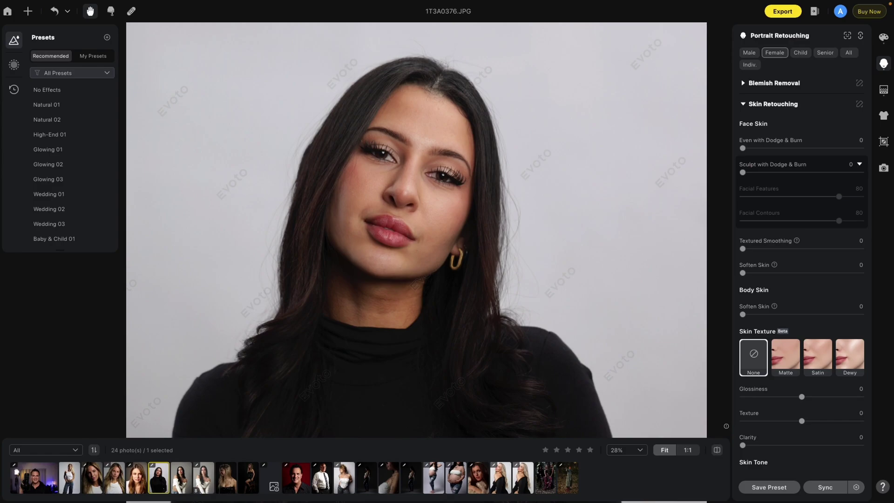
drag(744, 148, 861, 148)
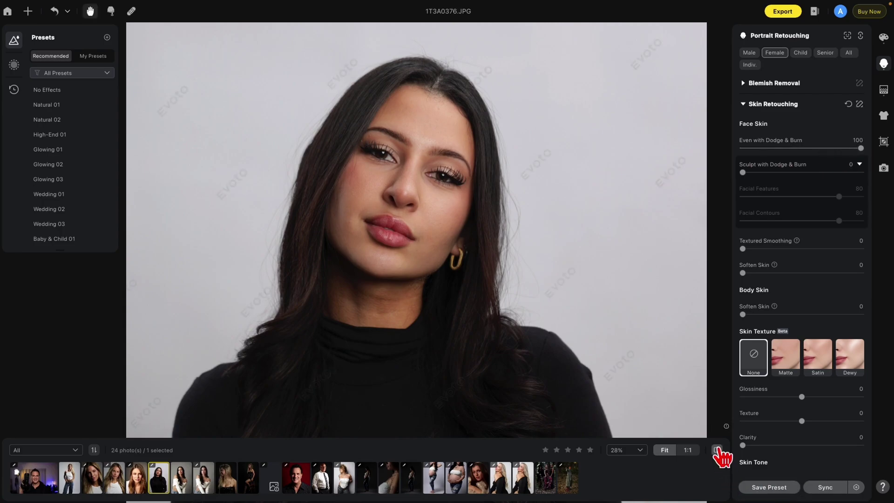
key(ctrl+z)
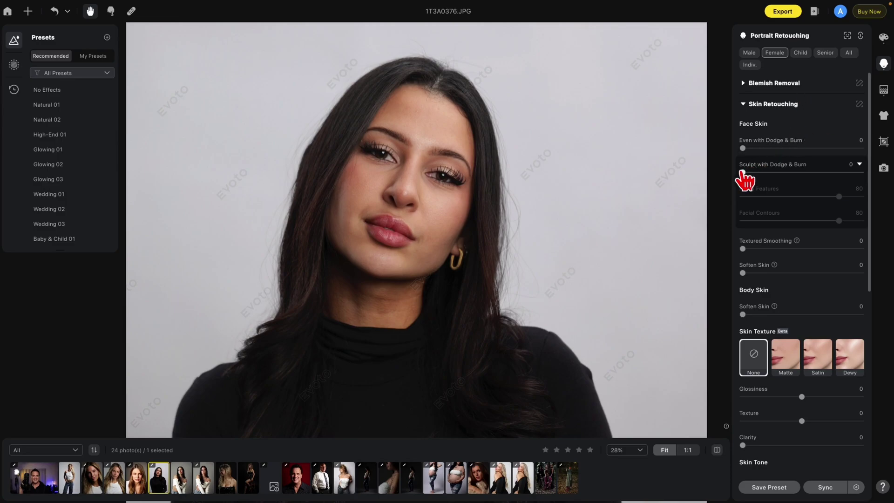
- Set Sculpt with Dodge & Burn, Facial Features and Facial Contours to 100, and compare the portrait with the original
mouse_move(744, 173)
mouse_down()
mouse_move(885, 183)
mouse_move(854, 196)
mouse_move(863, 197)
mouse_move(852, 221)
mouse_move(870, 222)
mouse_up()
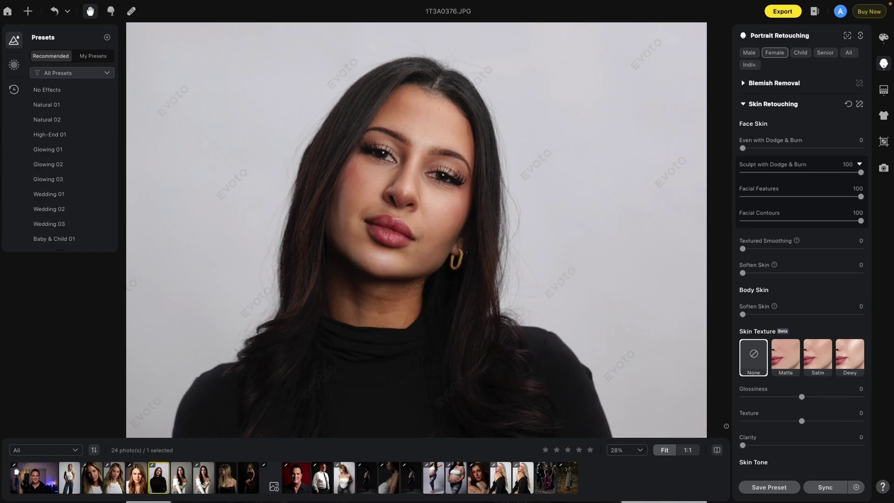
click(718, 454)
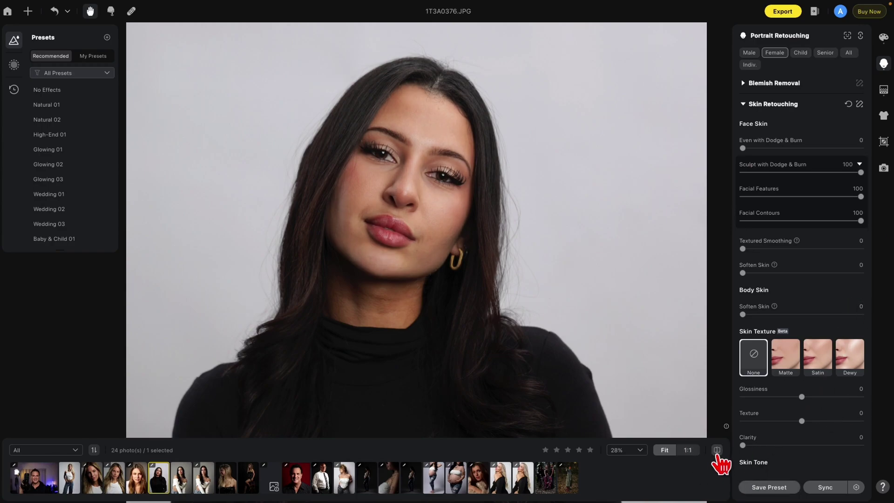
click(718, 454)
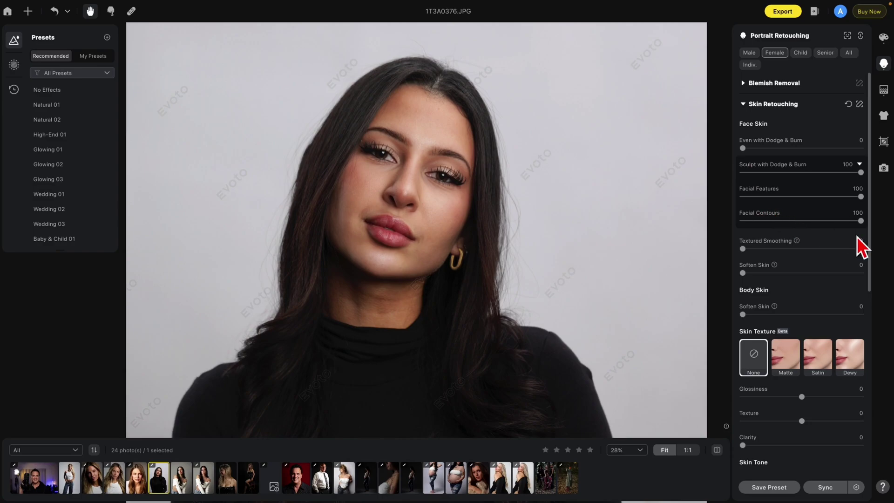
- Set Facial Contours to 0 with Facial Features at 100, and compare the sculpted face with the original
drag(861, 220, 744, 221)
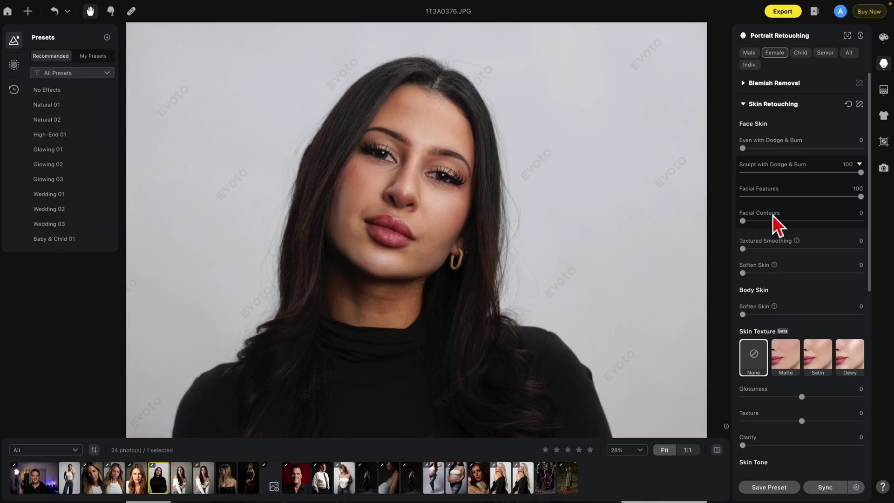
drag(861, 197, 744, 196)
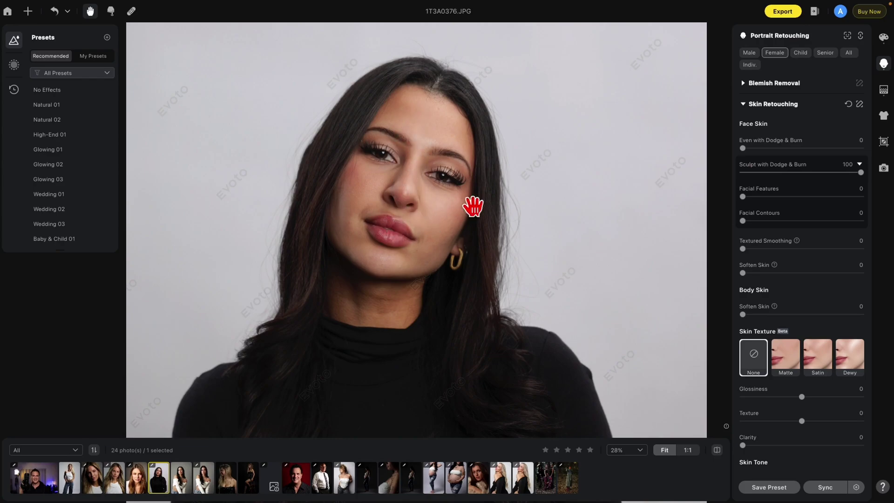
double_click(739, 200)
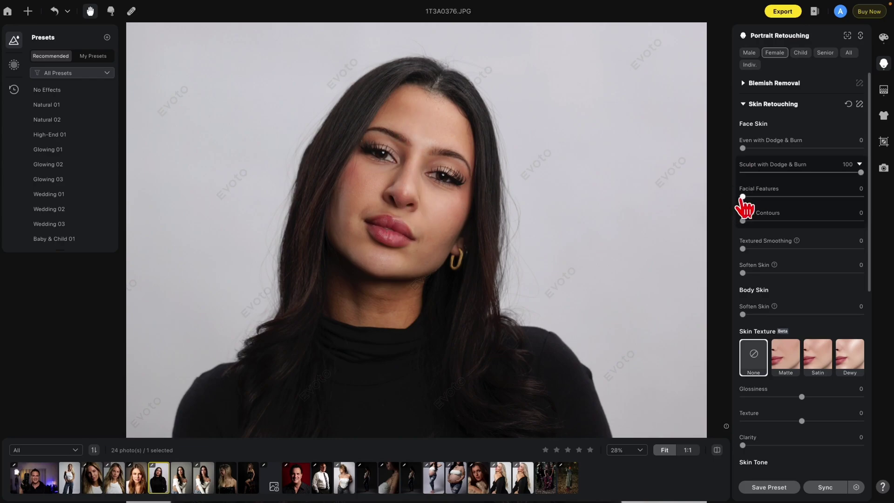
click(716, 449)
click(717, 450)
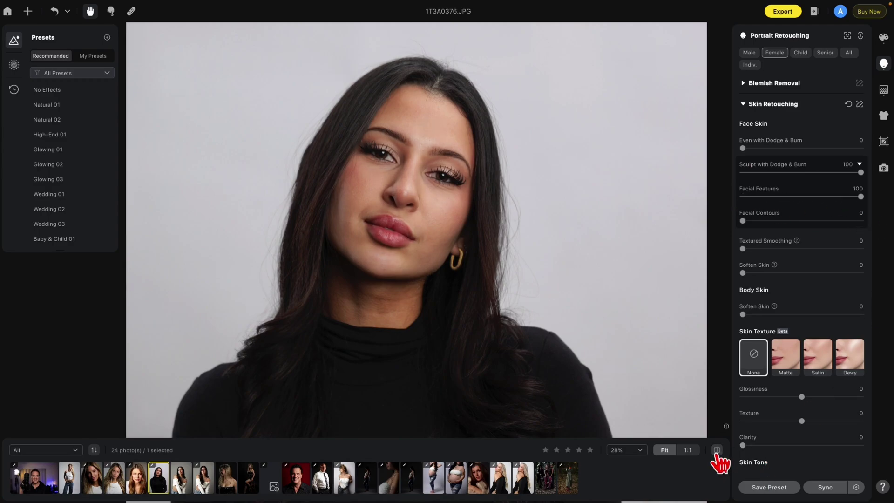
click(718, 451)
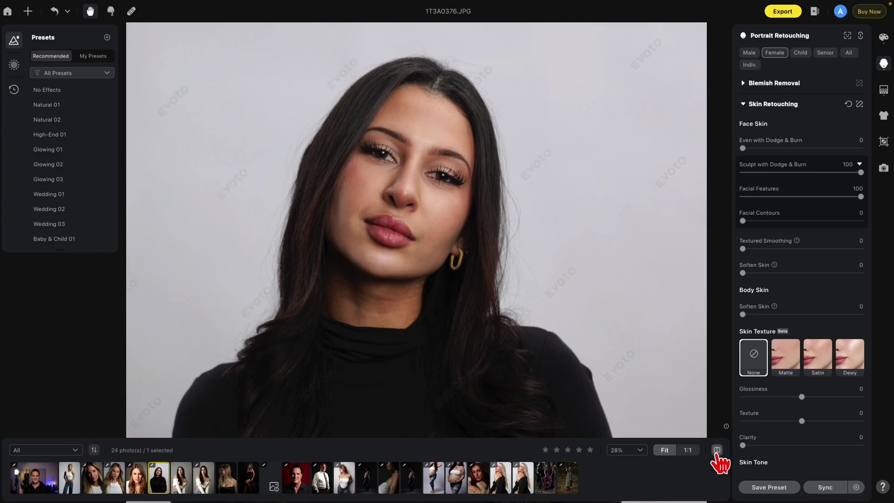
click(716, 450)
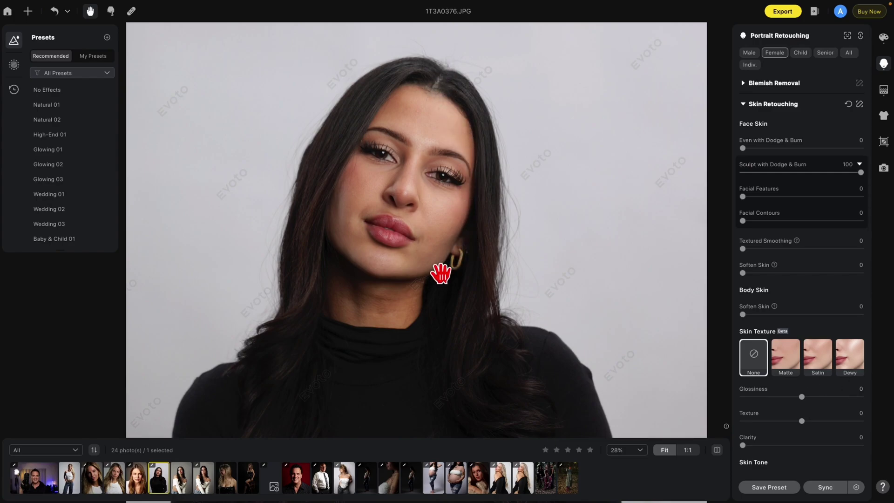
- Set Facial Features to 0 and Facial Contours to 100, and compare the face before and after
drag(743, 221, 862, 221)
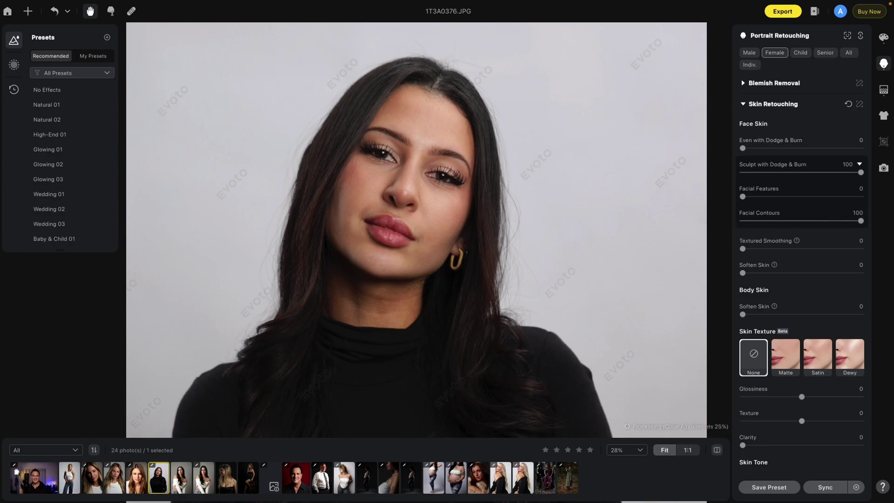
click(717, 450)
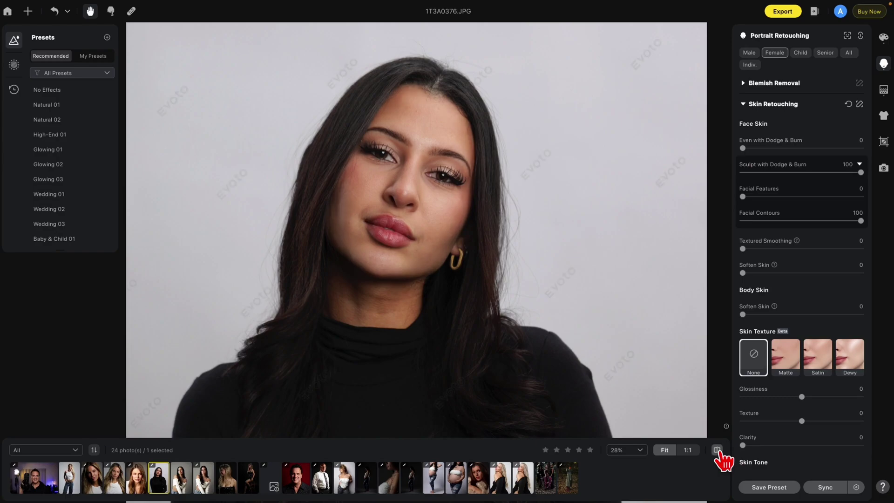
click(718, 450)
click(717, 450)
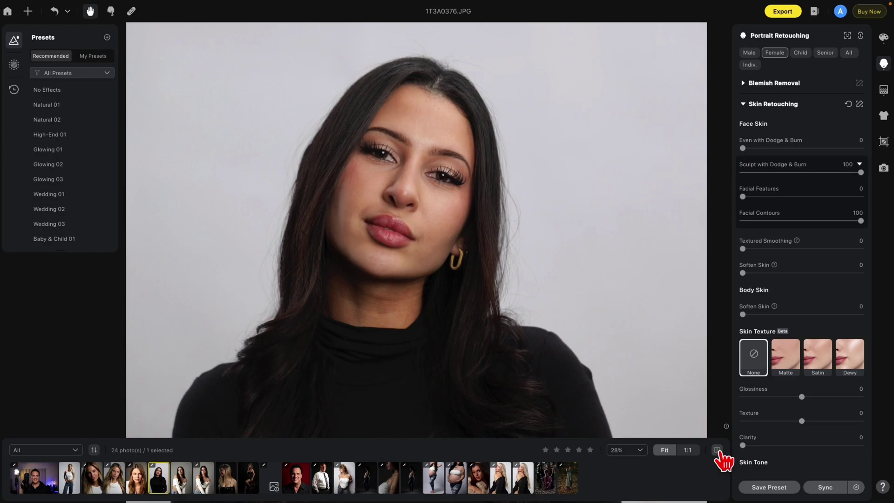
click(717, 450)
- Set Facial Features to 65 and Facial Contours to 40, and compare the result with the original photo
double_click(744, 196)
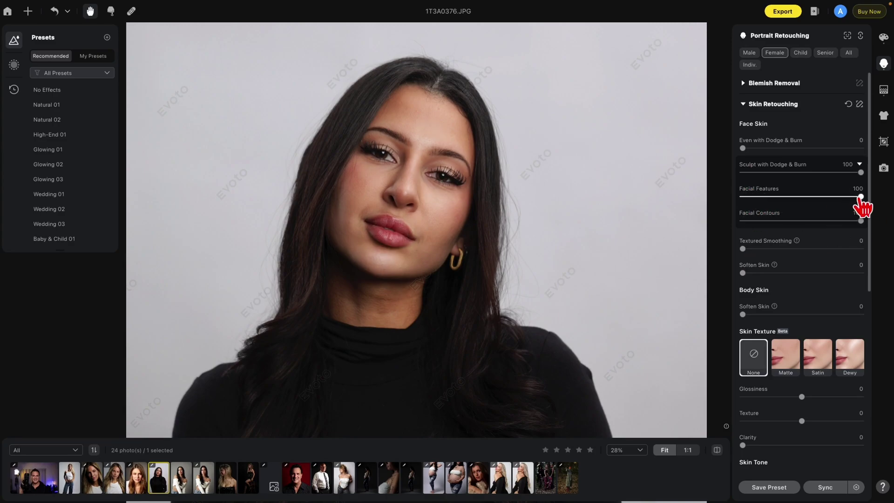
drag(862, 196, 820, 196)
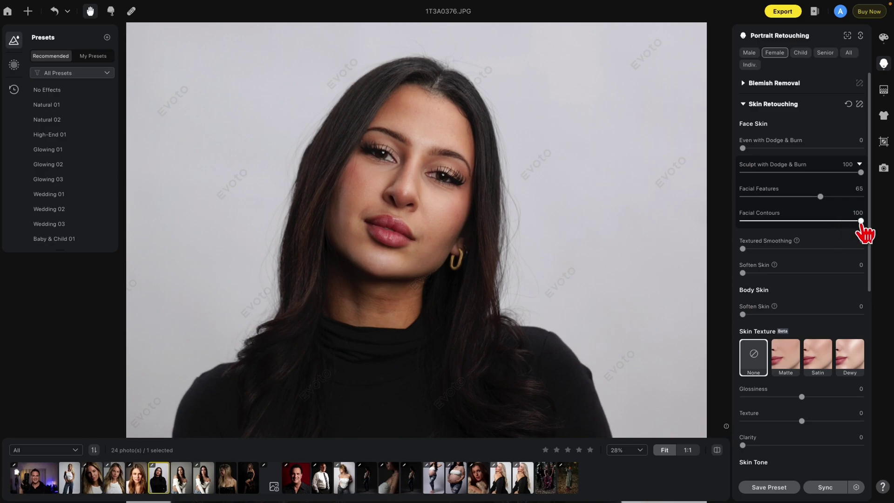
drag(860, 222, 789, 220)
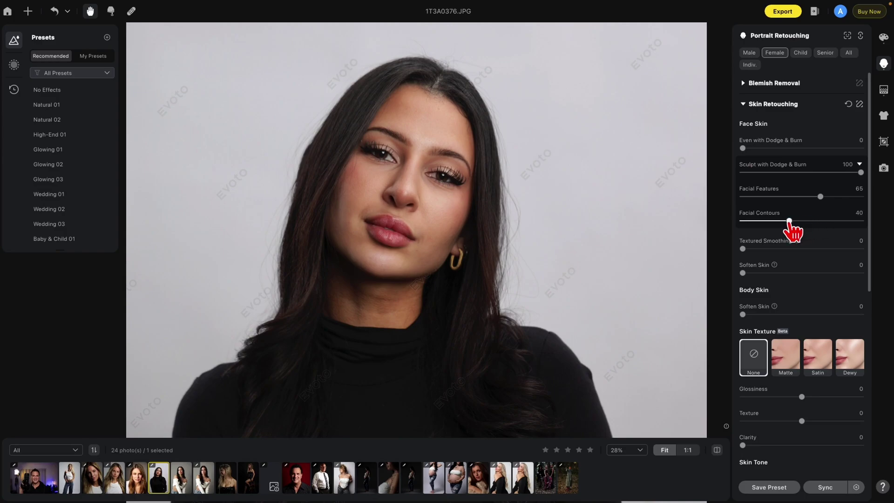
click(717, 451)
click(718, 451)
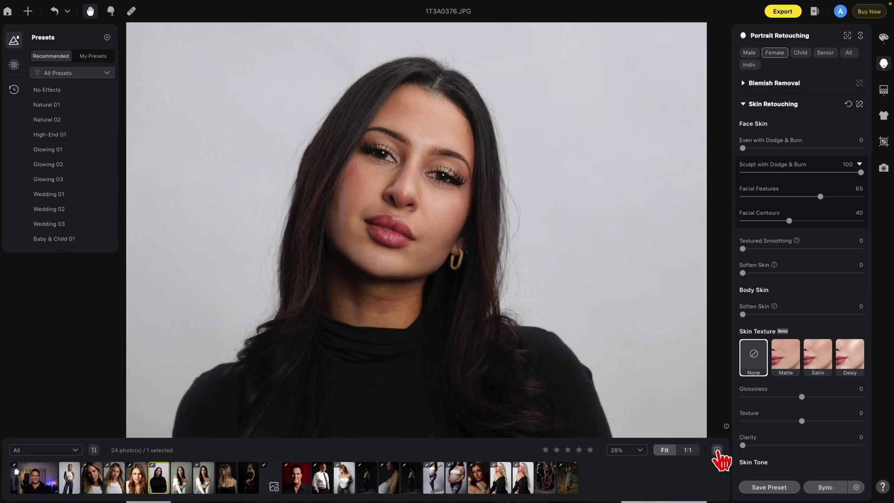
- Compare the whole portrait before and after sculpting, and undo the Sculpt with Dodge & Burn adjustments
click(659, 454)
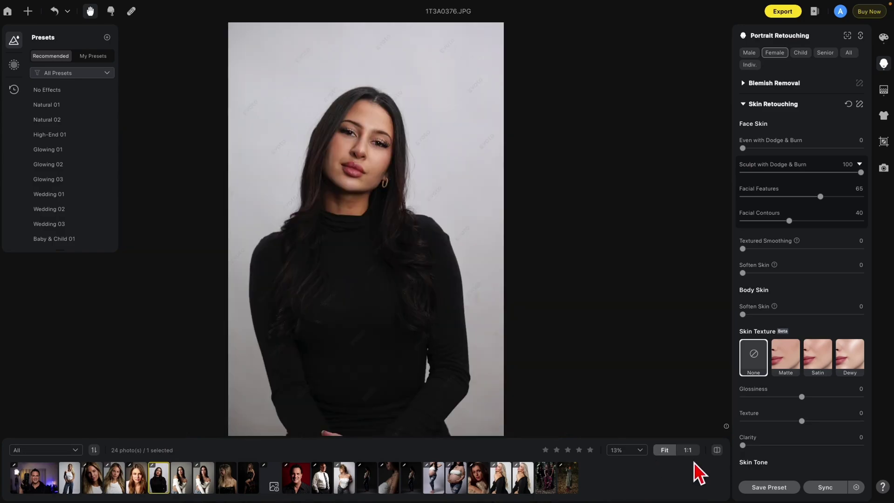
click(717, 451)
click(718, 450)
click(717, 450)
click(718, 450)
key(ctrl+z)
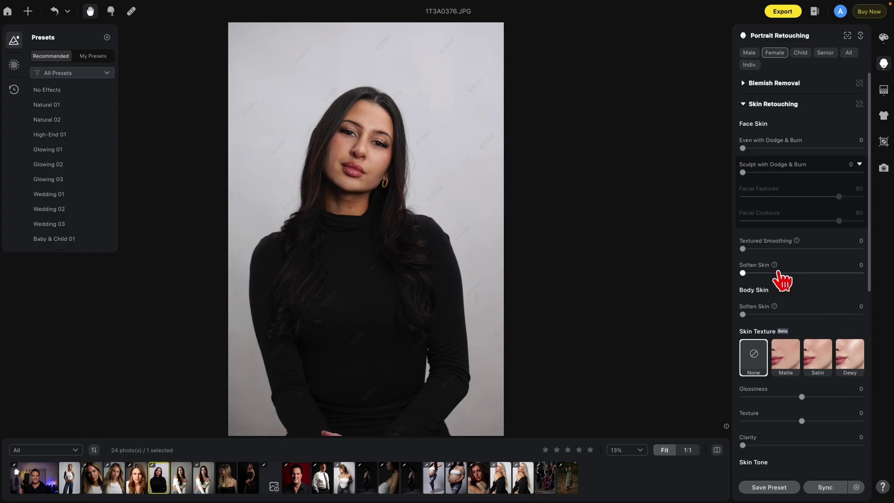
- Try Textured Smoothing at 100 on the face skin, and return it to 0
scroll(368, 107, up, 2)
scroll(385, 106, up, 3)
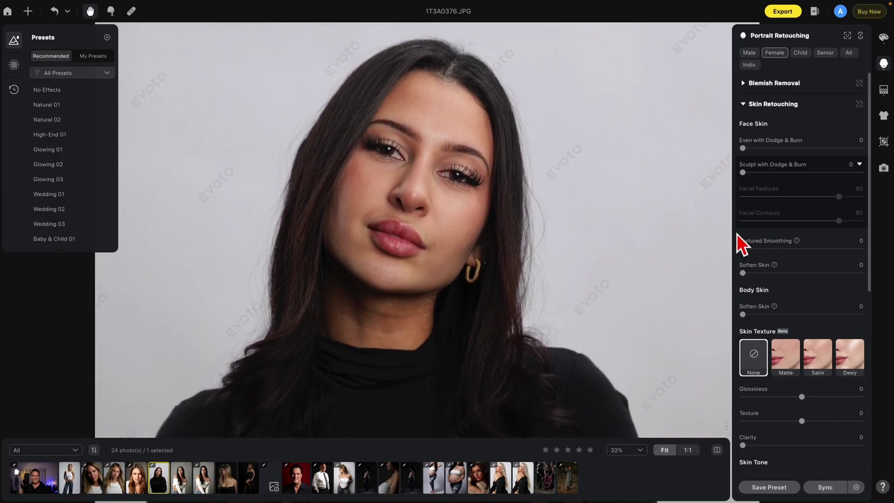
drag(743, 249, 863, 249)
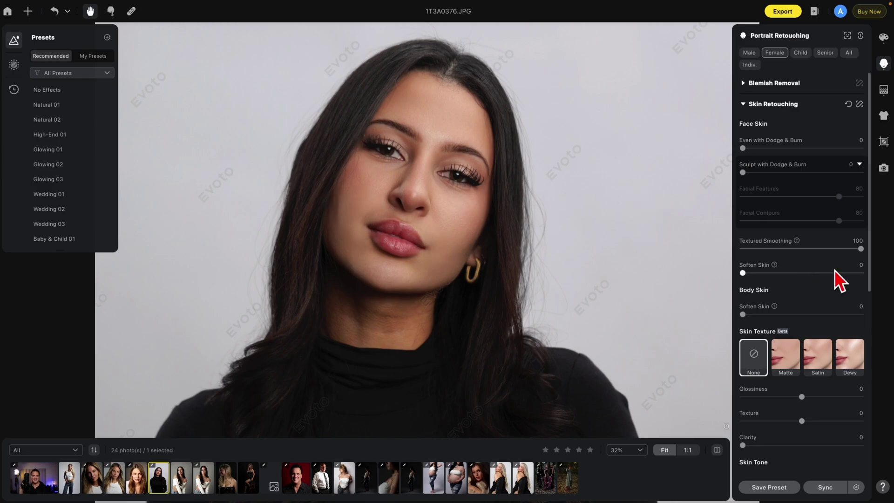
drag(862, 249, 720, 251)
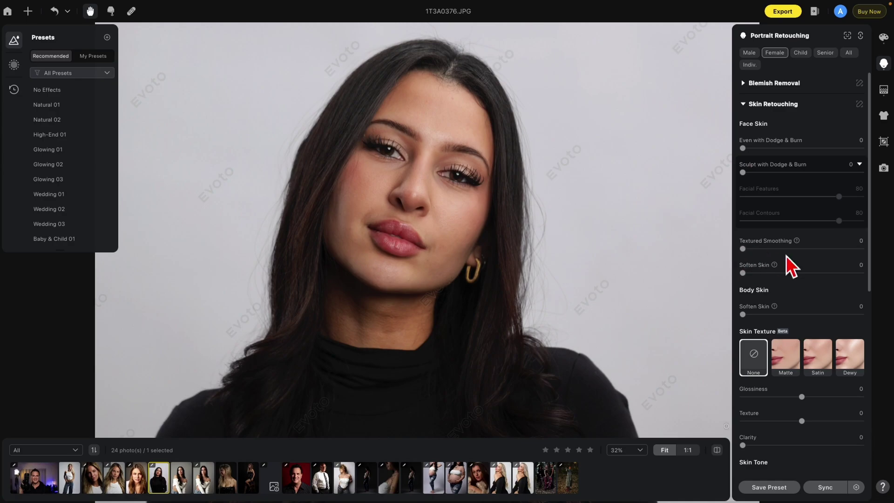
mouse_move(744, 249)
mouse_down()
mouse_move(837, 255)
mouse_move(745, 256)
mouse_up()
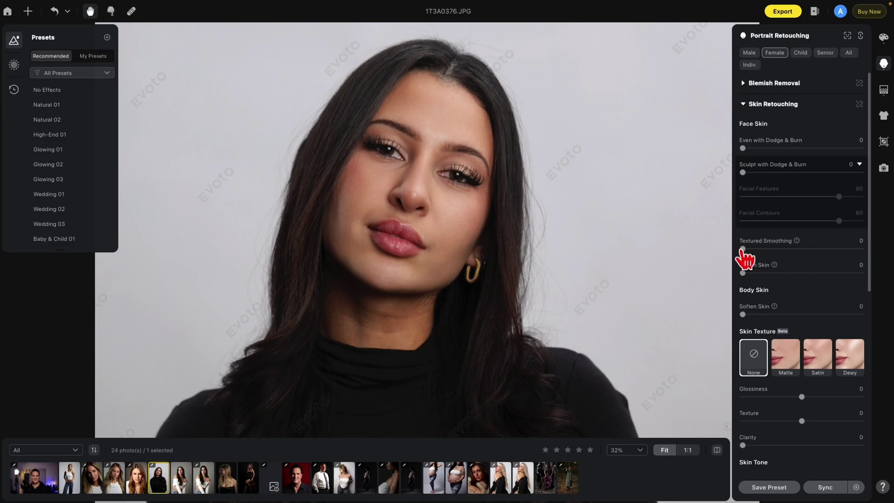
- Set Even with Dodge & Burn to 12 and Textured Smoothing to 100, and compare the face with the original
drag(748, 149, 861, 149)
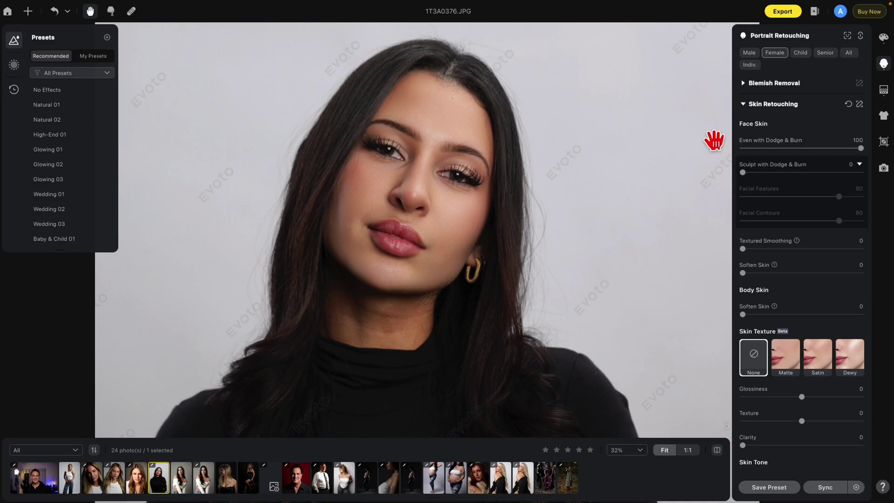
drag(861, 148, 755, 148)
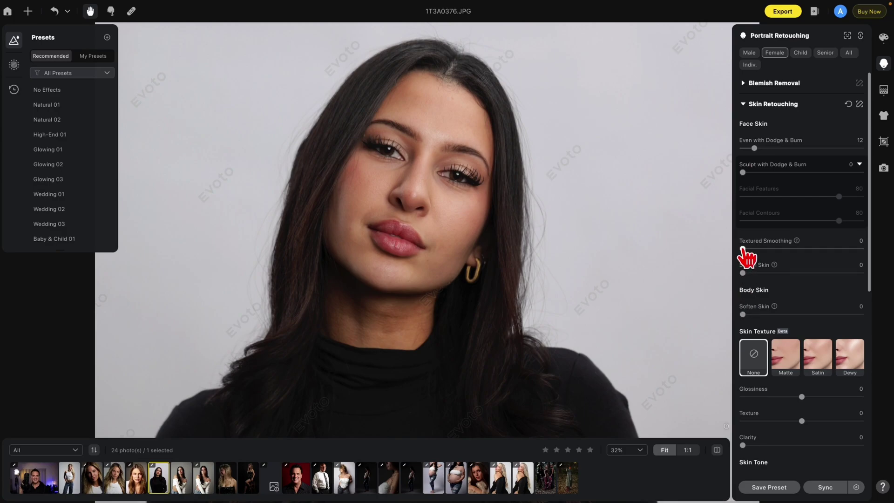
drag(743, 249, 885, 275)
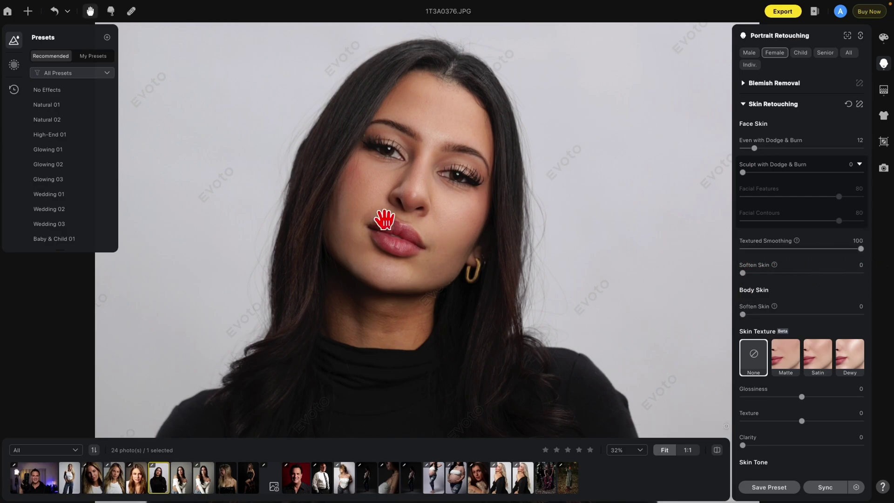
click(718, 452)
click(718, 451)
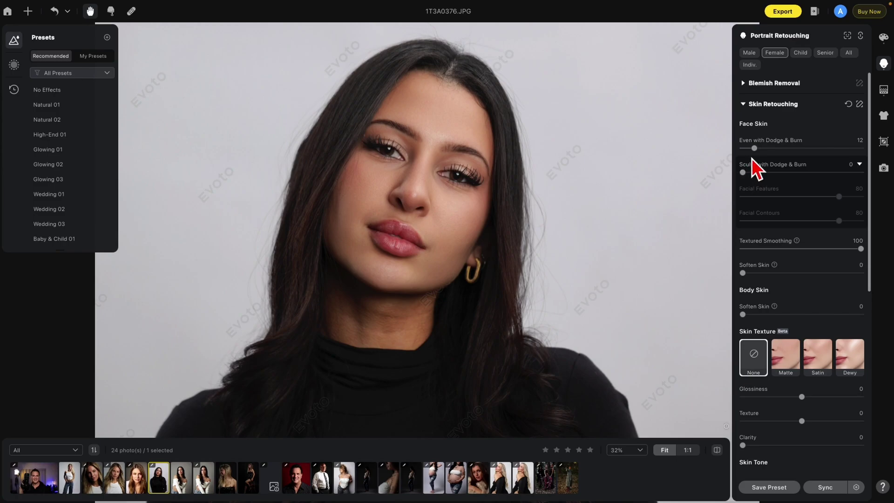
- Raise Even with Dodge & Burn to 100 alongside the textured smoothing, and compare the portrait before and after
drag(754, 148, 865, 148)
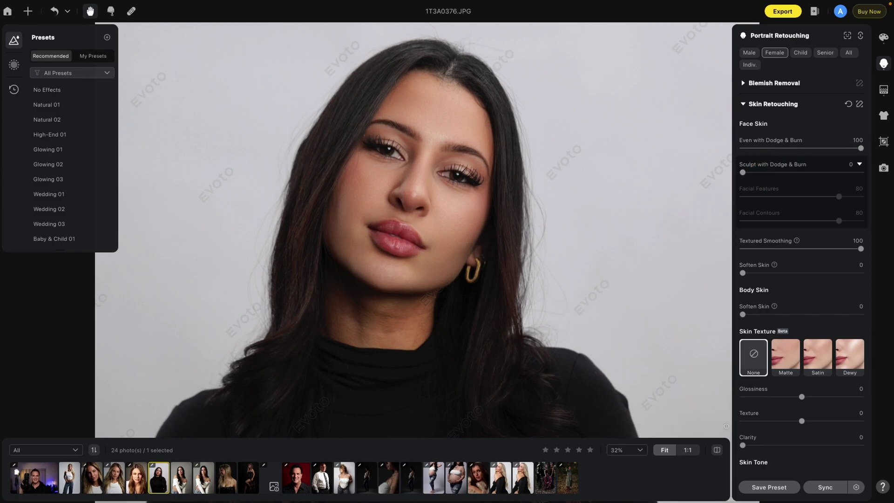
click(717, 450)
click(718, 450)
click(717, 450)
click(717, 450)
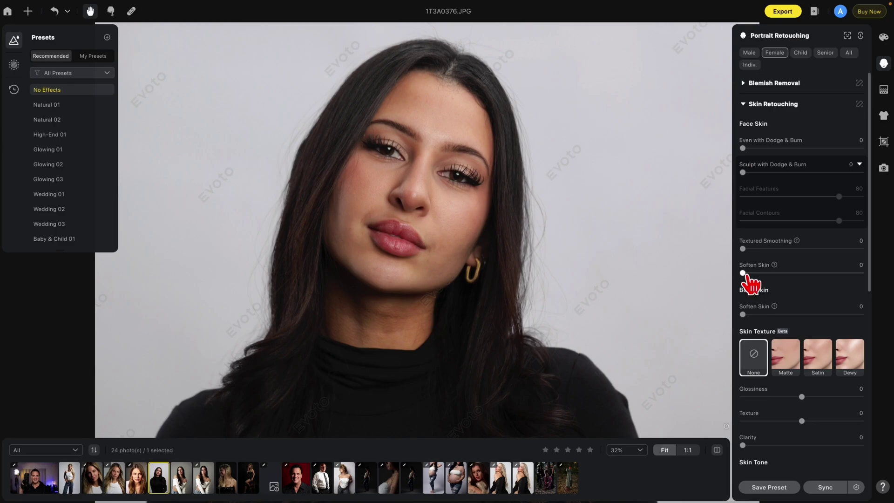
- Set the Face Skin Soften Skin amount to 100, and compare the face close up with the original
mouse_move(774, 266)
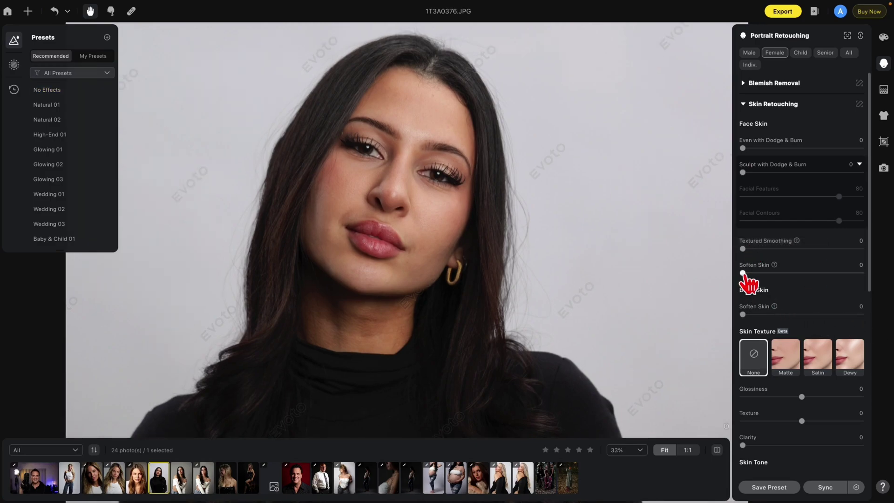
drag(743, 273, 862, 275)
scroll(467, 136, up, 2)
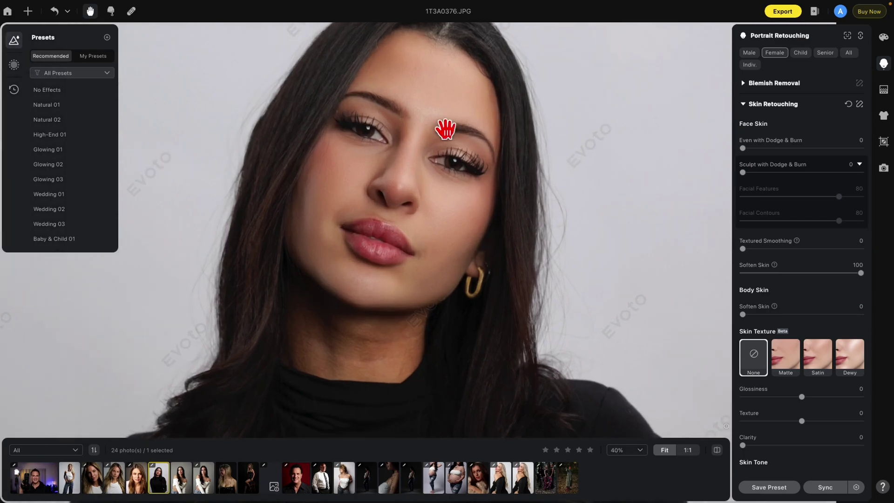
drag(447, 132, 486, 214)
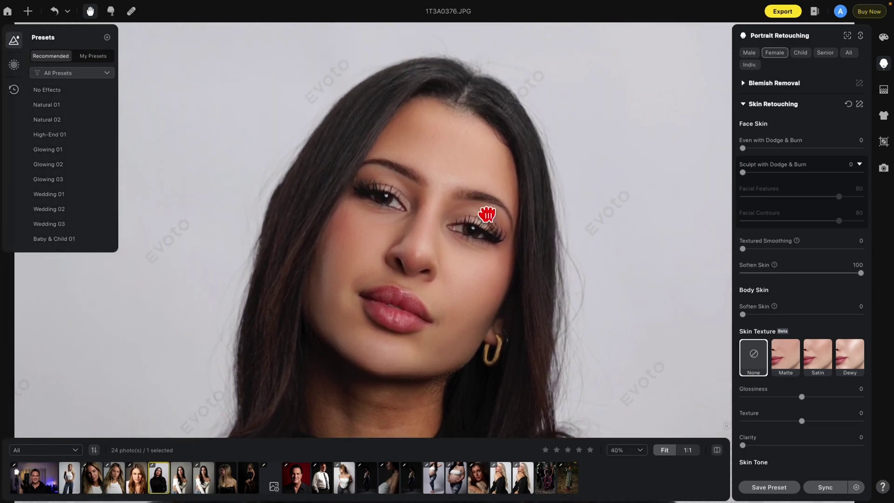
click(718, 449)
click(717, 450)
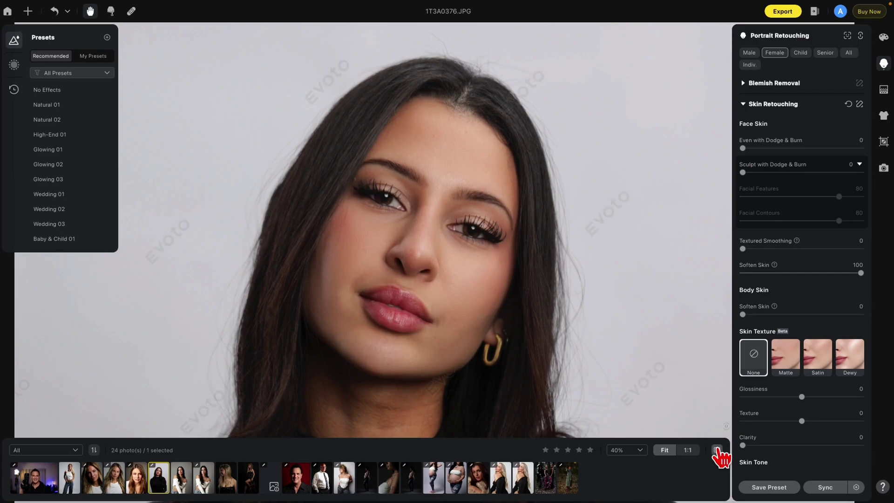
- Inspect the softened skin close up, and return the Face Skin Soften Skin amount to 0
scroll(459, 159, up, 5)
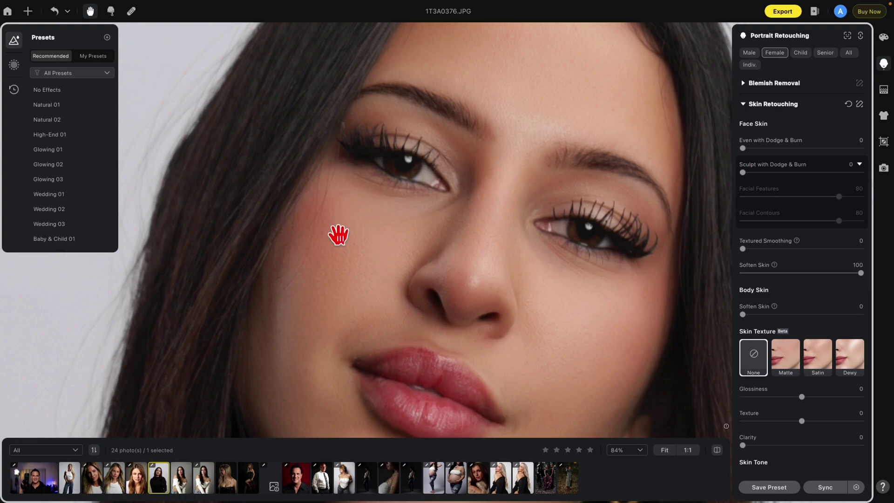
scroll(475, 126, down, 4)
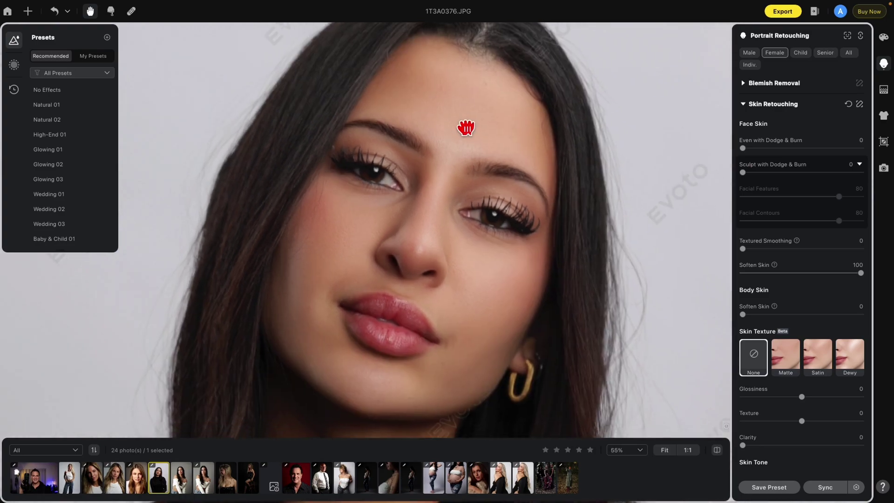
scroll(442, 110, down, 2)
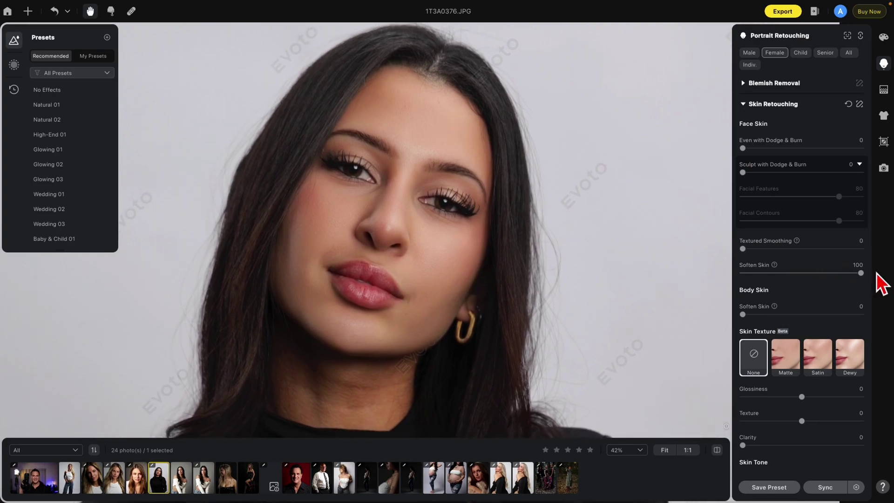
drag(860, 273, 709, 270)
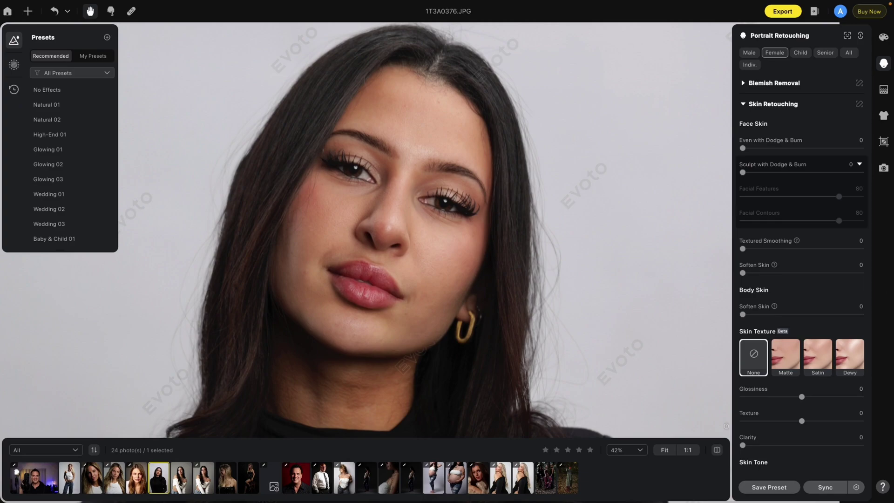
- Open the photo 1T3A2913.JPG, set Body Skin Soften Skin to 100, and examine the shoulders and torso close up
key(Right)
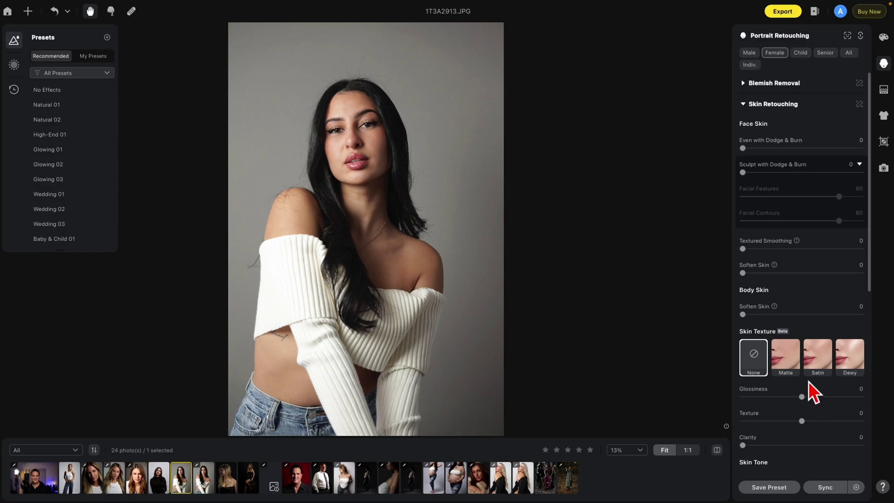
drag(743, 315, 861, 315)
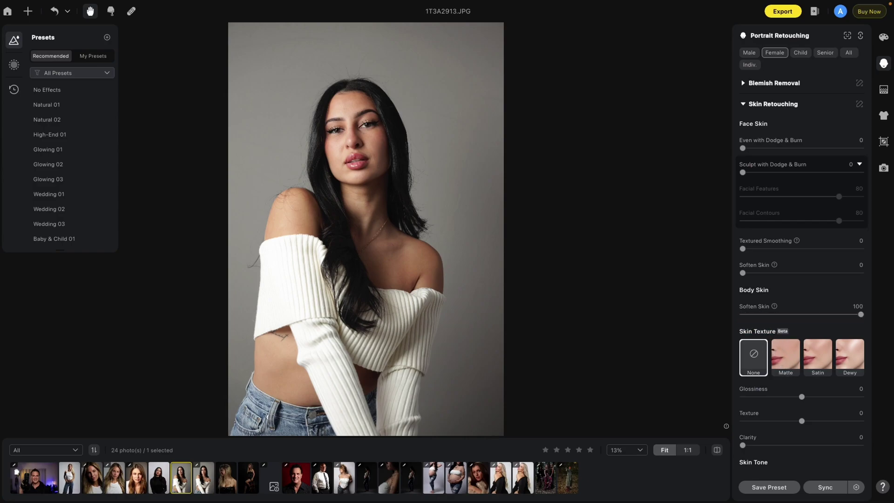
scroll(363, 229, up, 1)
drag(362, 228, 456, 178)
scroll(455, 145, up, 1)
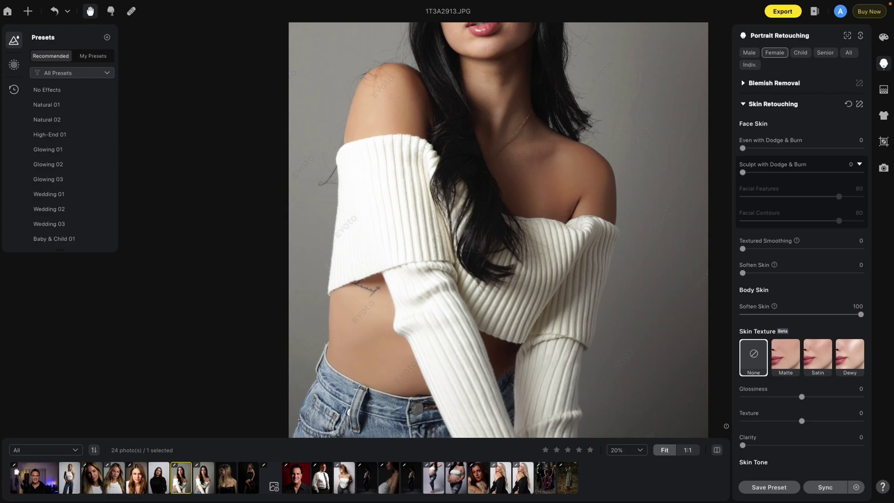
- Erase the skin retouching mask over the bare shoulder and upper chest beside the hair with a size 50 brush, and apply it
click(860, 105)
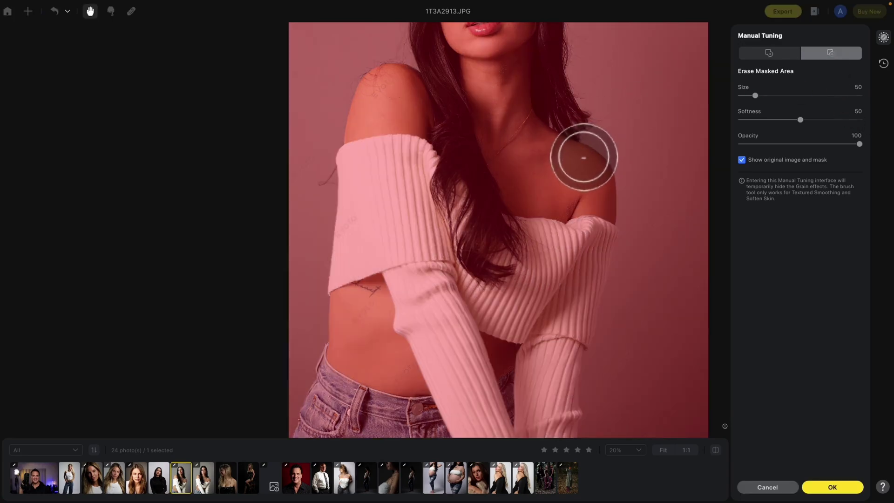
mouse_move(582, 152)
mouse_down()
mouse_move(521, 165)
mouse_move(585, 173)
mouse_move(501, 152)
mouse_move(510, 180)
mouse_move(529, 192)
mouse_move(599, 194)
mouse_move(608, 170)
mouse_move(595, 151)
mouse_move(609, 167)
mouse_move(612, 203)
mouse_move(522, 198)
mouse_move(511, 154)
mouse_up()
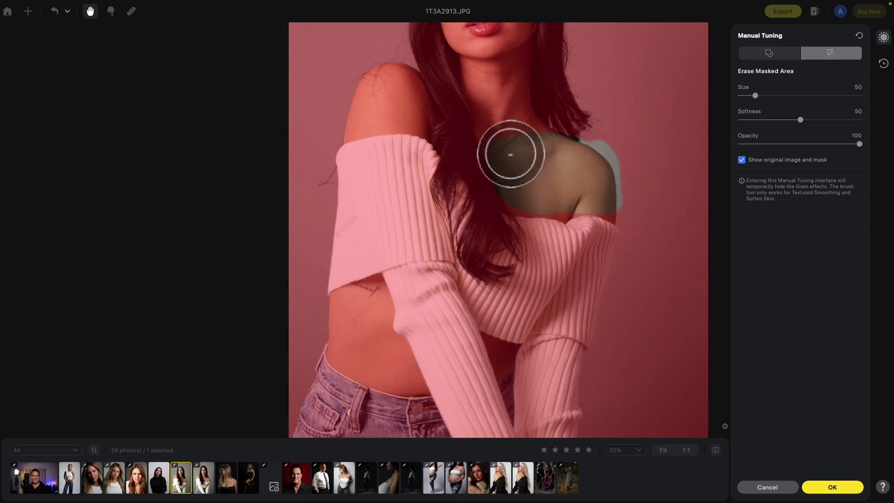
click(851, 487)
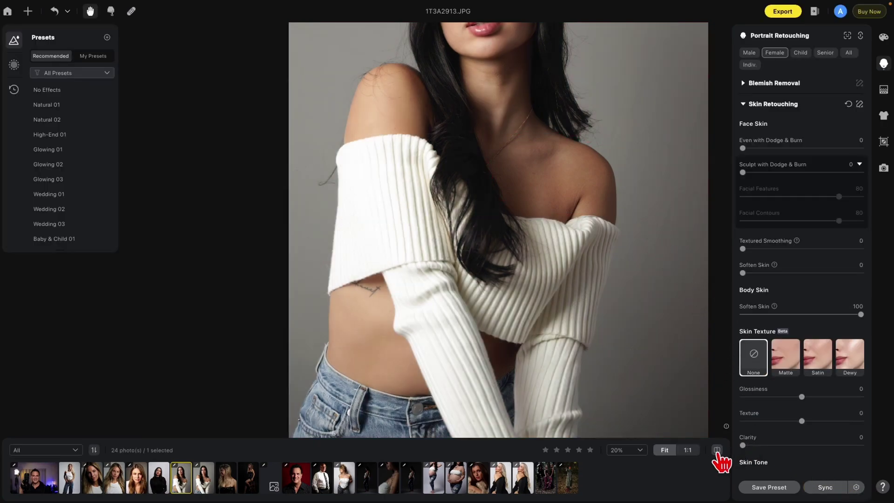
drag(397, 88, 391, 90)
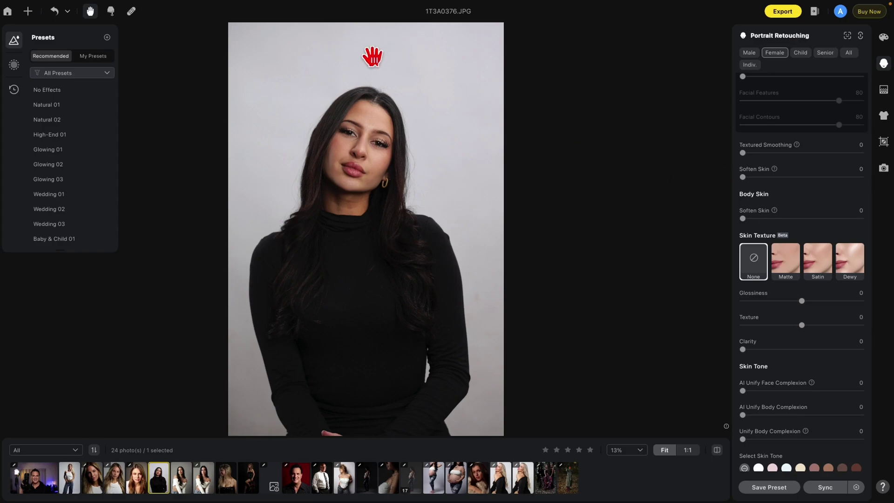
- Try Skin Texture Glossiness at -57 on the portrait 1T3A0376.JPG, and compare the face with the original
scroll(368, 61, up, 5)
drag(425, 223, 435, 259)
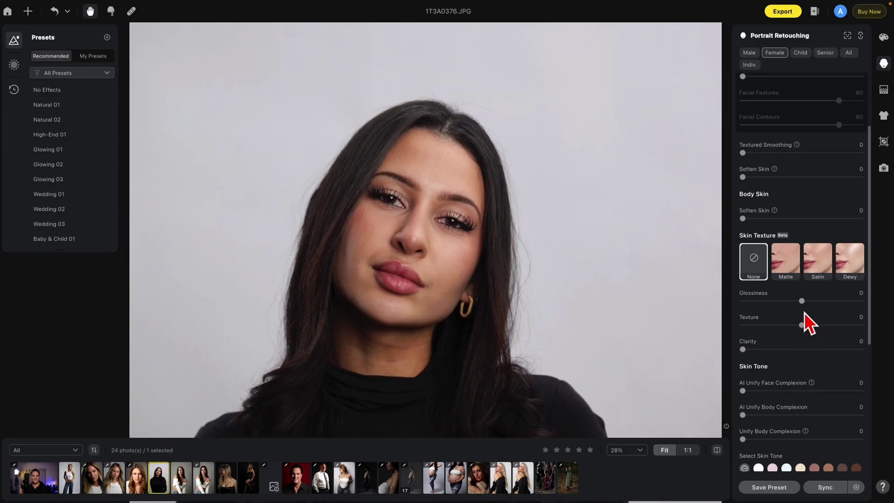
drag(802, 301, 770, 302)
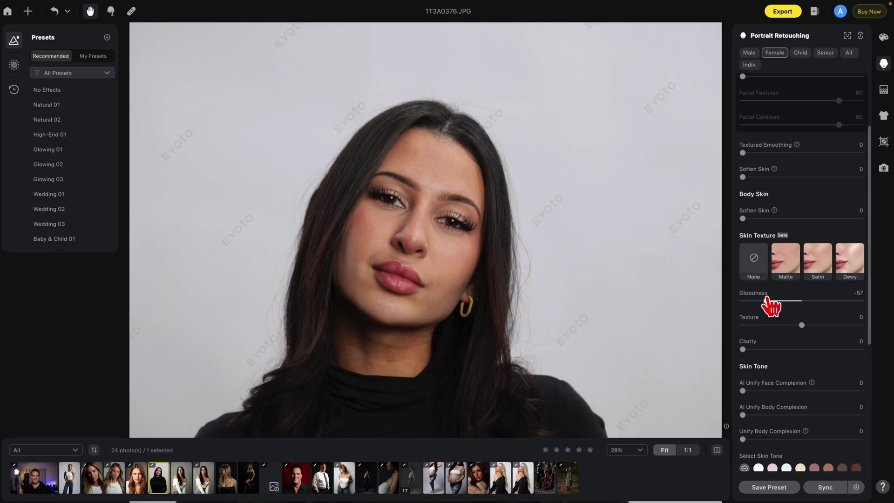
click(717, 450)
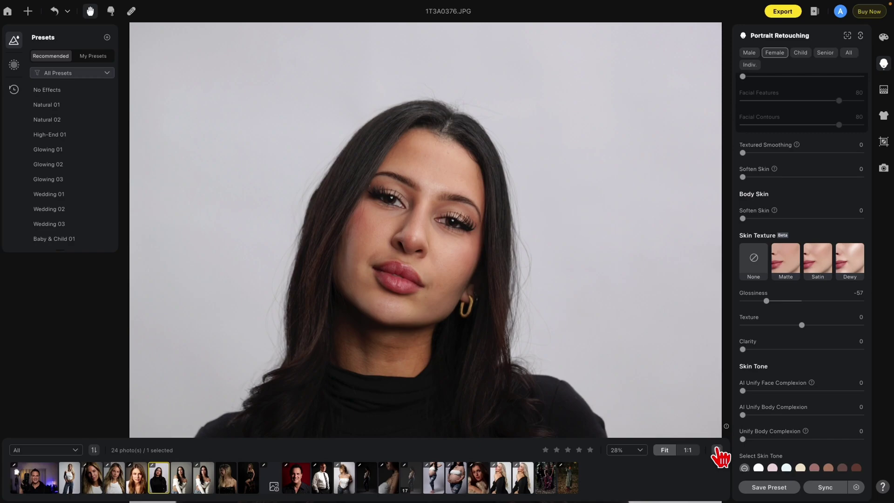
click(717, 450)
click(717, 451)
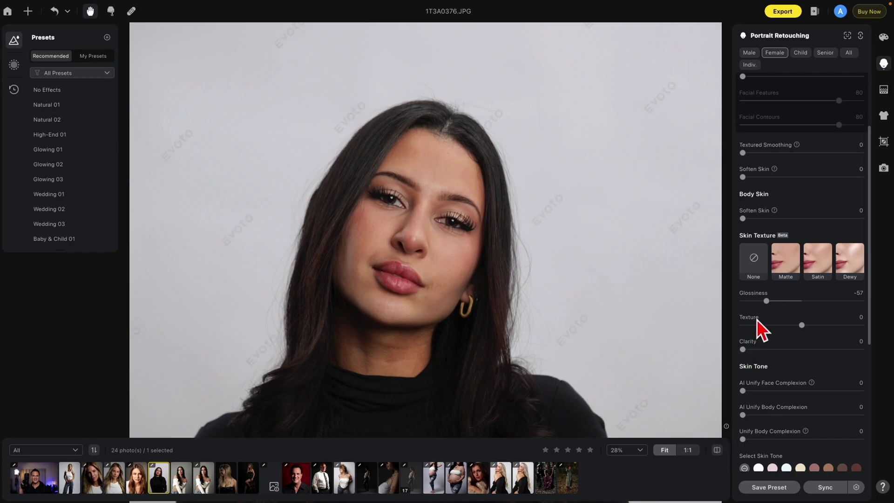
- Try Glossiness at 49, compare the face with the original, and reset it to 0
drag(766, 302, 834, 302)
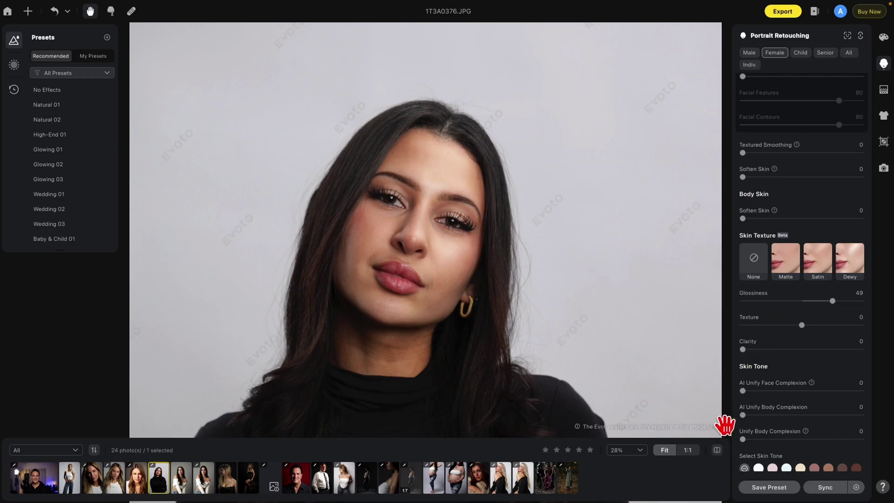
click(718, 450)
click(718, 450)
click(718, 450)
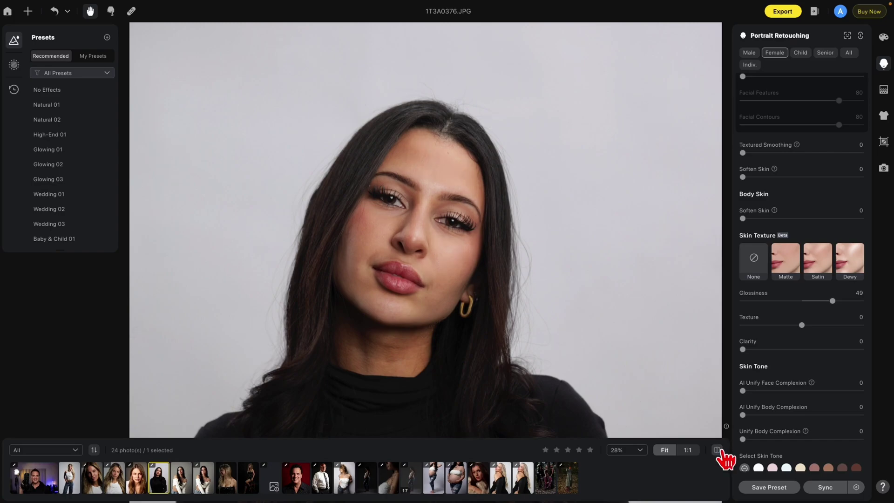
click(718, 450)
double_click(839, 306)
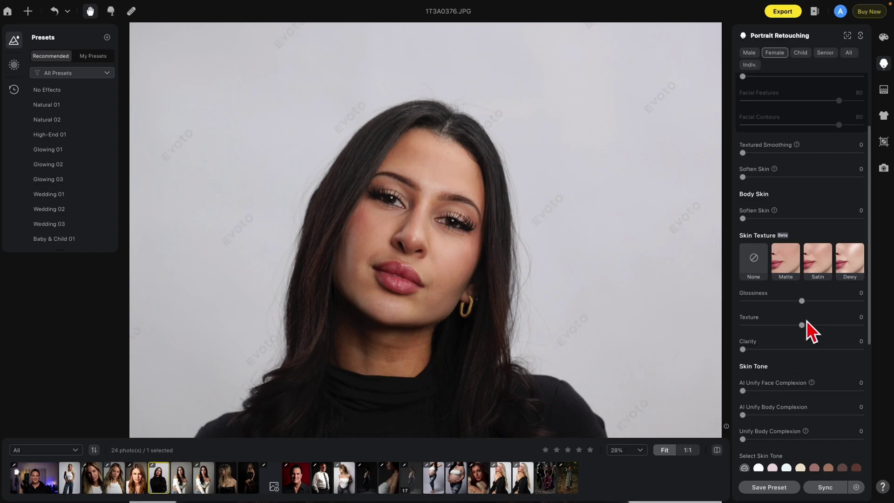
- Try the skin Texture amount at 100, inspect the face close up, and return it to 0
key(ctrl+equal)
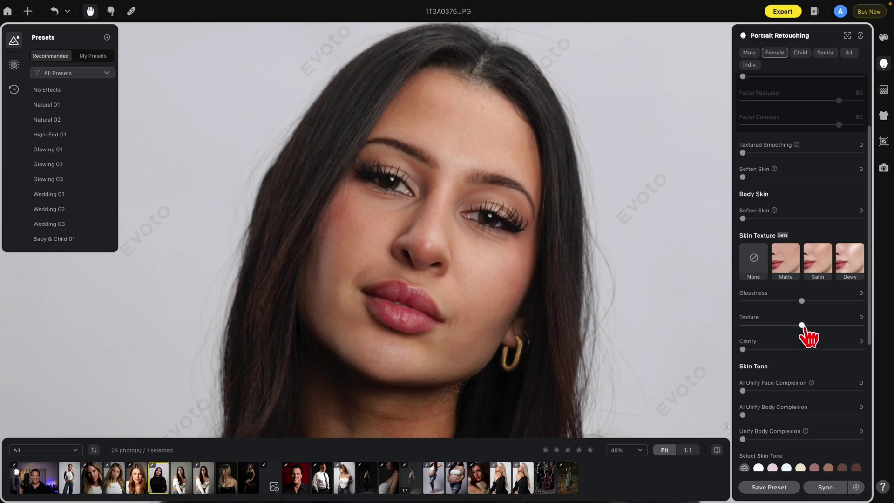
drag(806, 326, 862, 325)
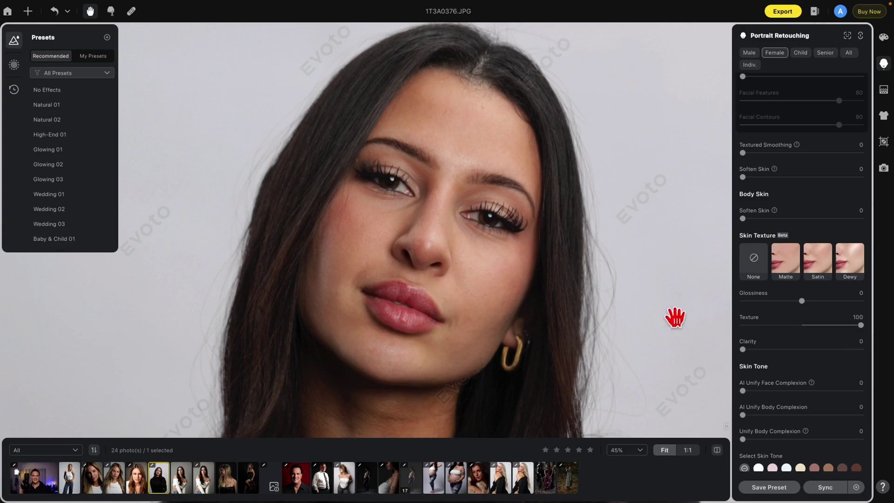
scroll(475, 180, up, 4)
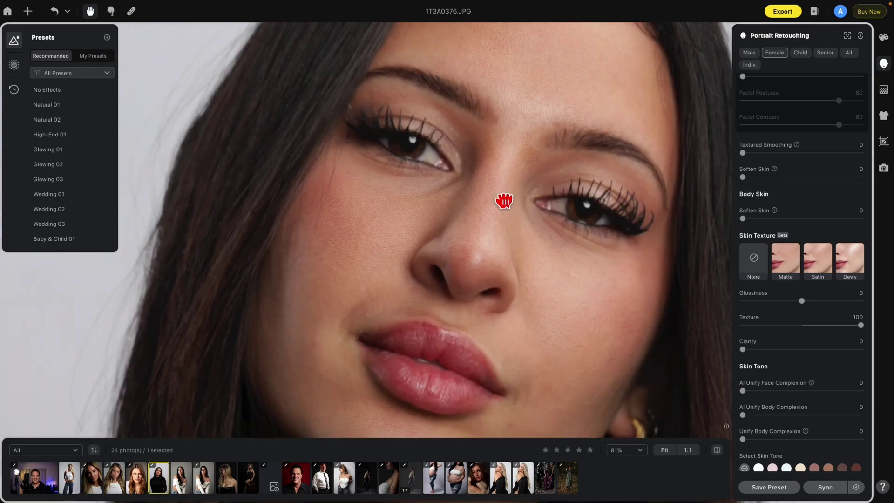
scroll(430, 268, up, 2)
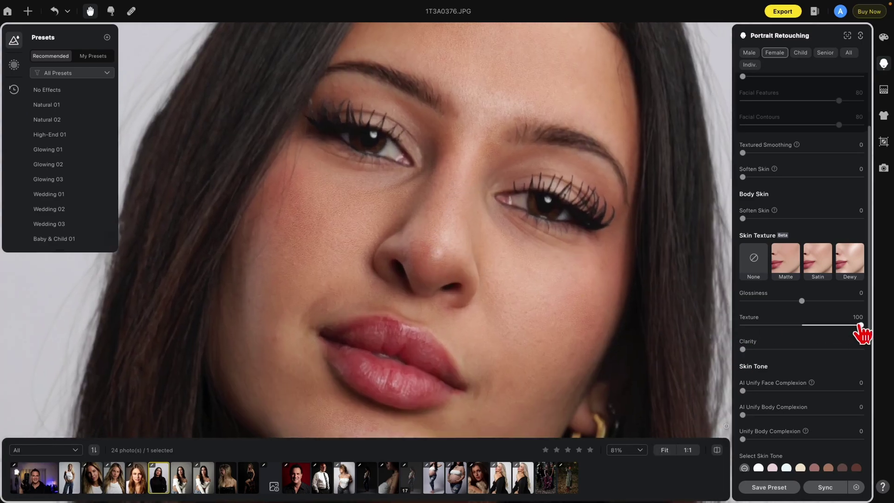
drag(861, 326, 802, 325)
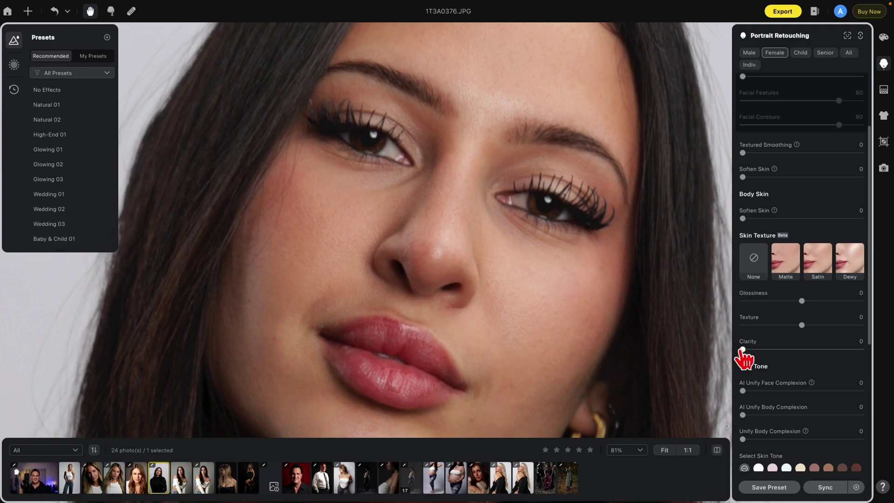
- Try Clarity at 97, raise both Texture and Clarity to 100, and return both to 0
drag(744, 358, 866, 371)
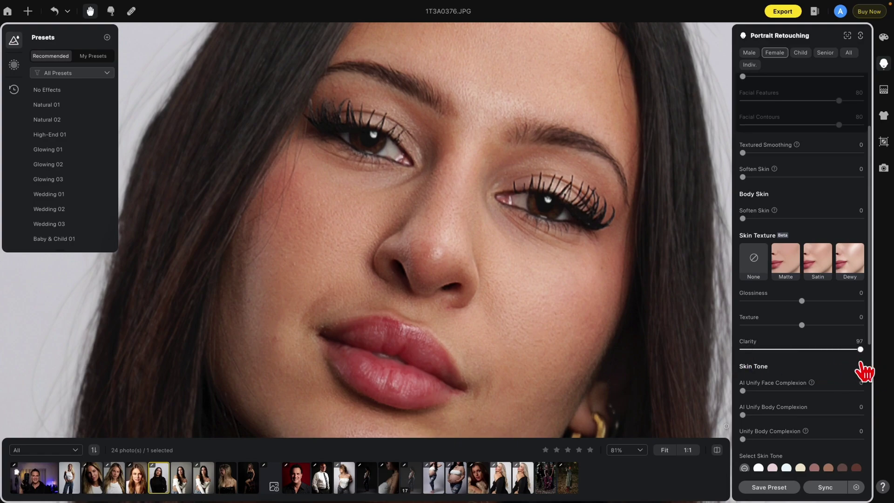
scroll(535, 139, down, 4)
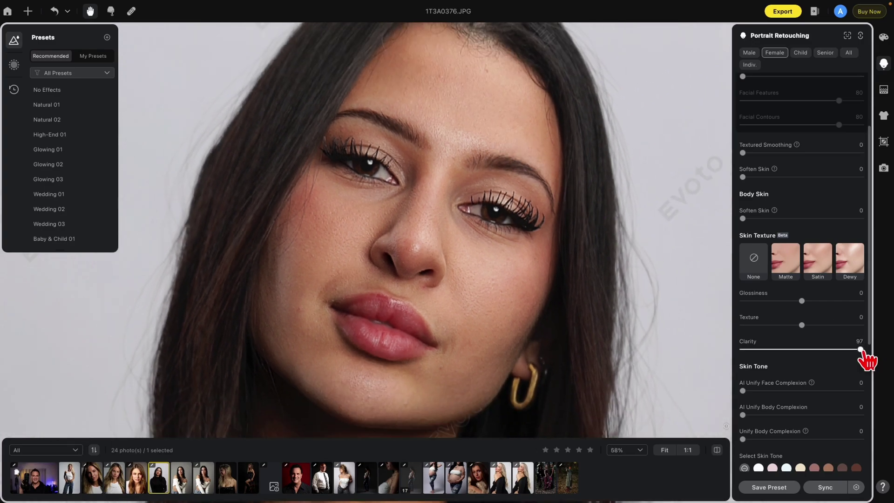
drag(862, 352, 865, 326)
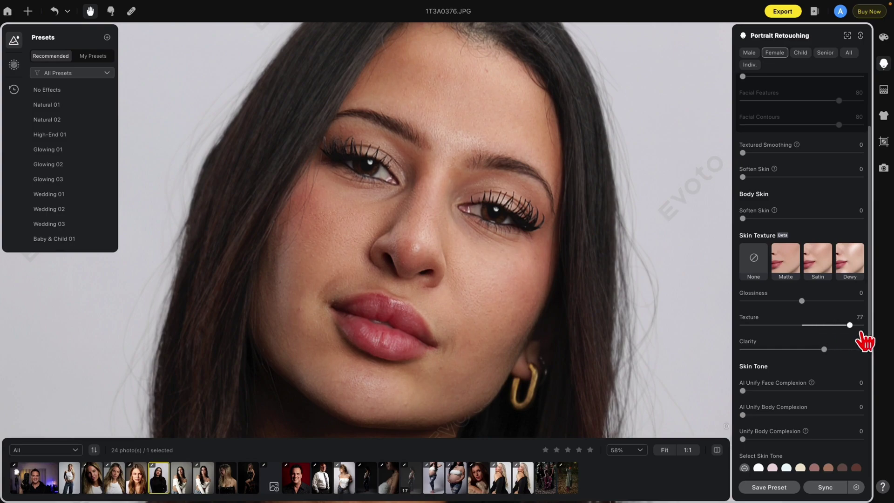
drag(825, 350, 867, 352)
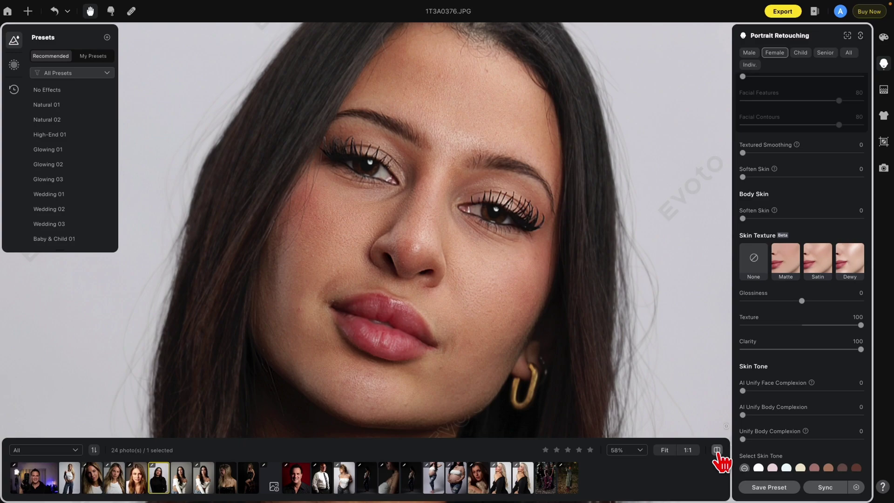
key(ctrl+z)
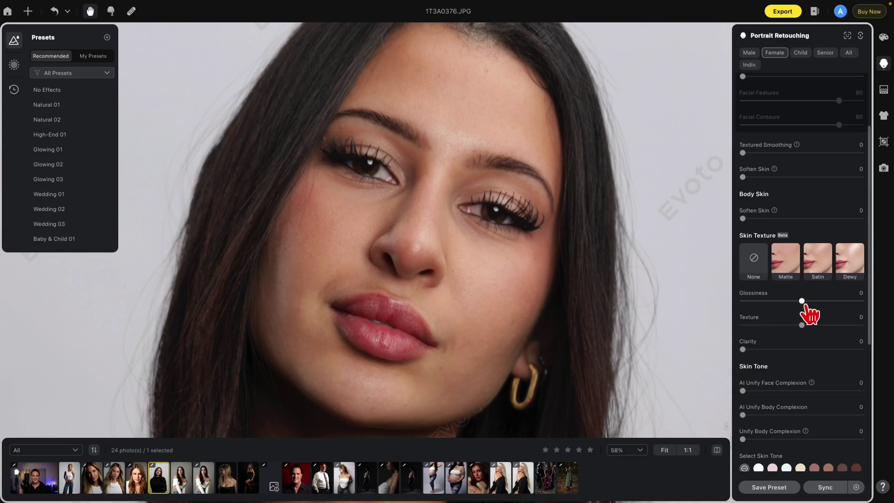
- Try the Dewy, Satin and Matte skin textures in turn, and compare the Matte look with the original
click(848, 260)
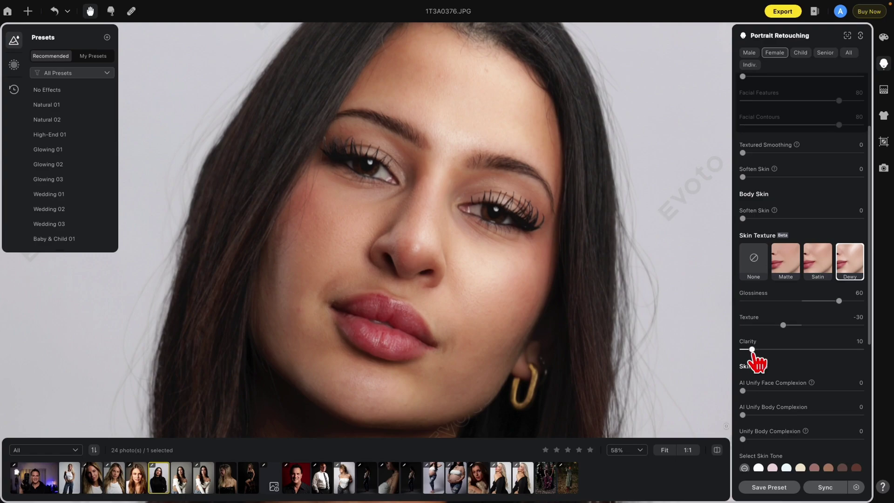
click(806, 259)
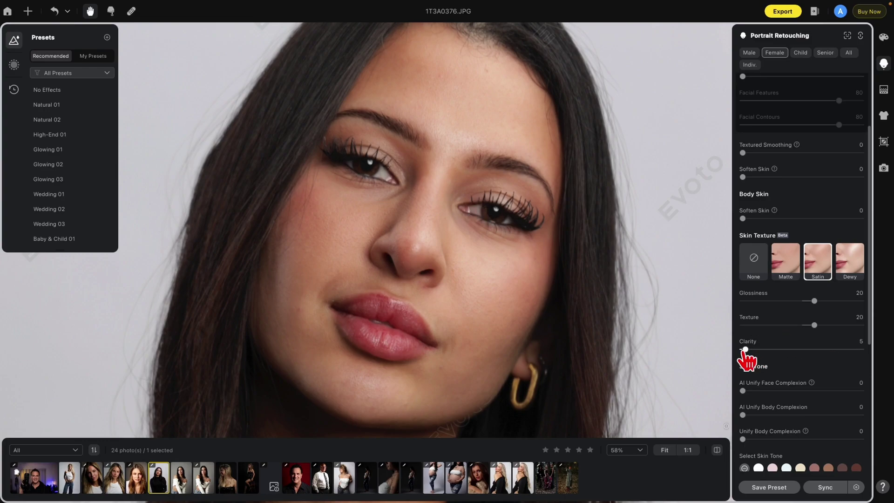
click(786, 259)
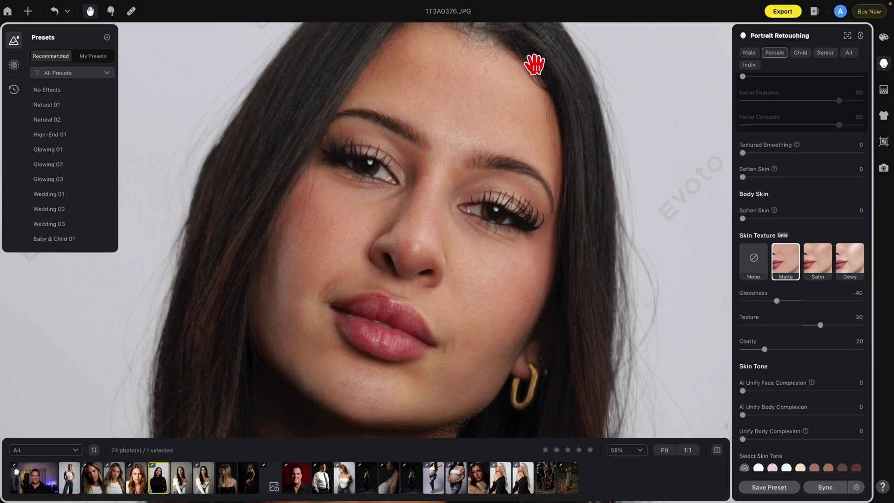
scroll(530, 121, down, 3)
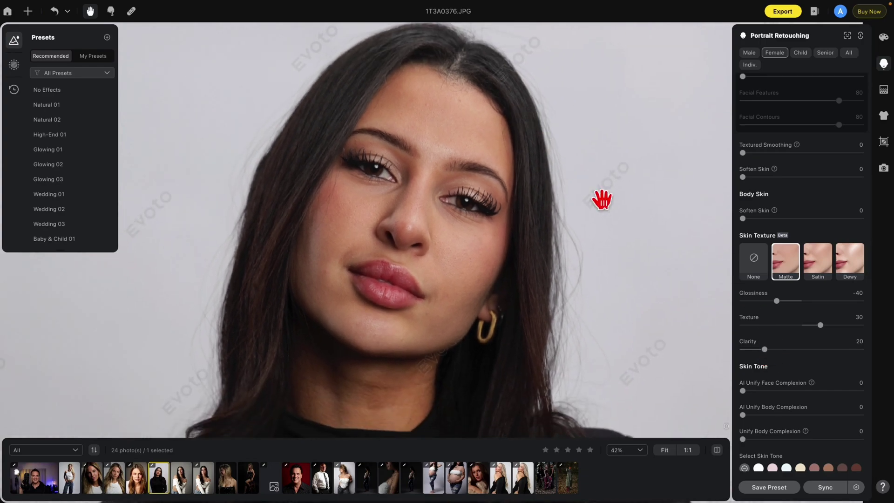
click(718, 452)
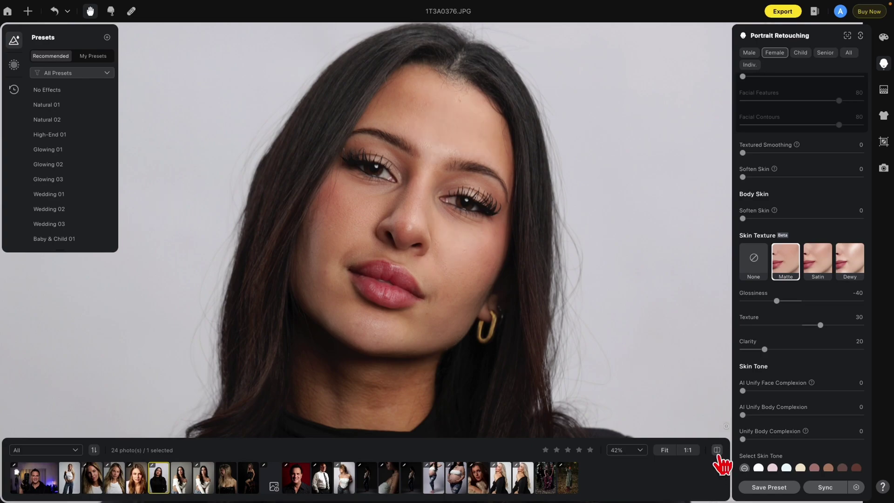
- Apply the Satin skin texture, and compare the portrait with the original
click(814, 277)
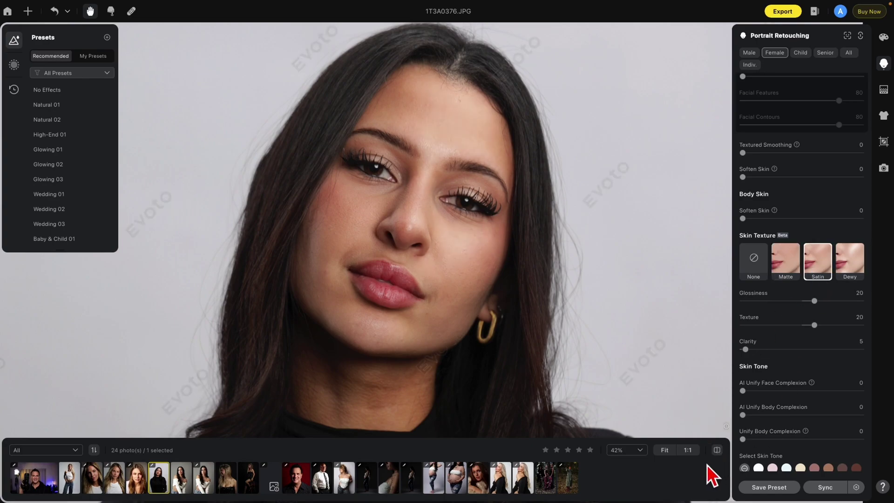
click(718, 453)
click(717, 452)
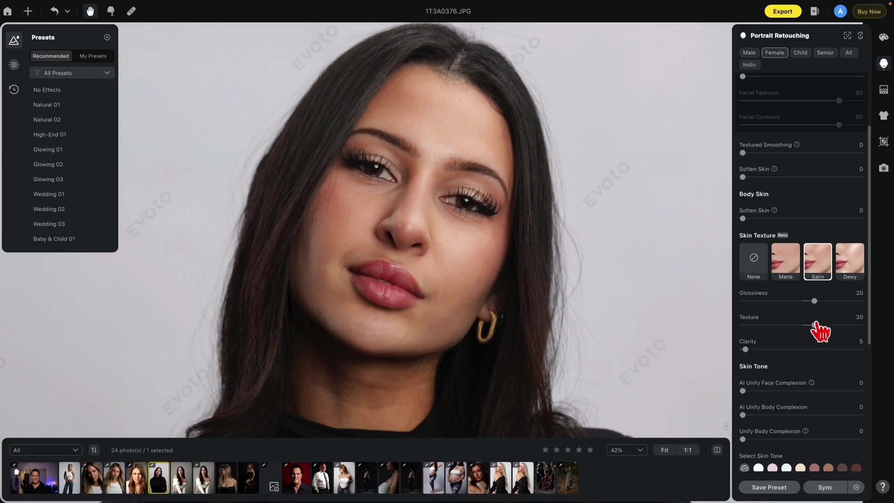
- Apply the Dewy skin texture, and compare the portrait with the original
click(848, 252)
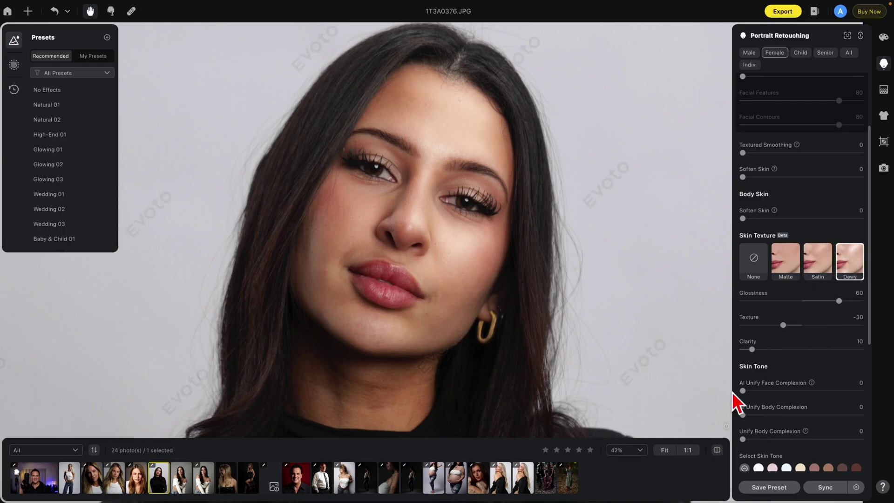
click(718, 453)
click(718, 452)
- Set the skin texture's Glossiness to 35, Texture to -15 and Clarity to 46, and compare the portrait with the original
drag(839, 301, 824, 301)
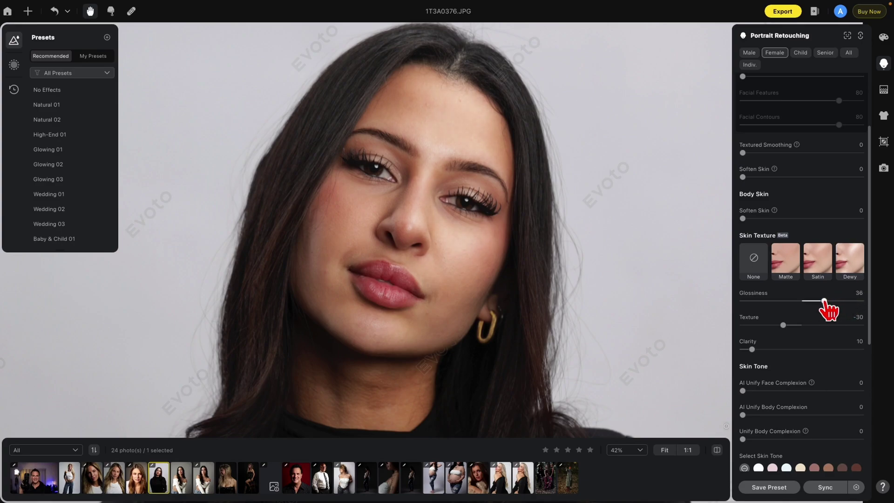
drag(784, 325, 793, 326)
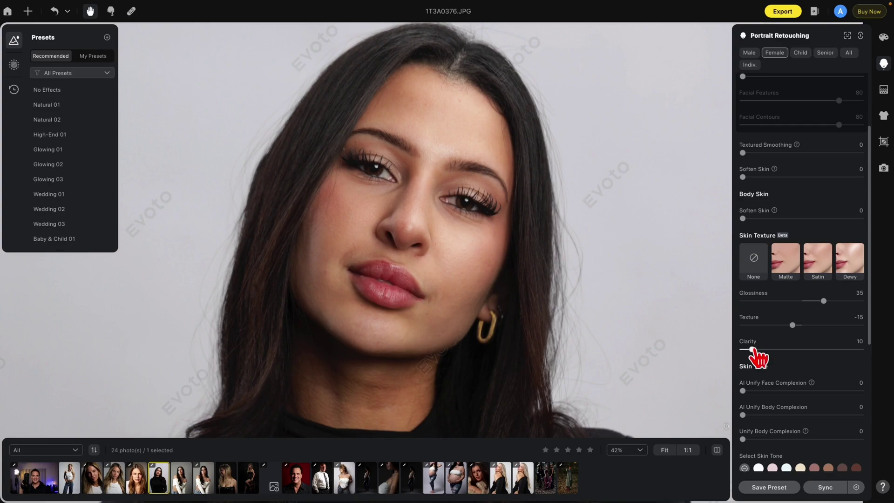
drag(753, 350, 797, 349)
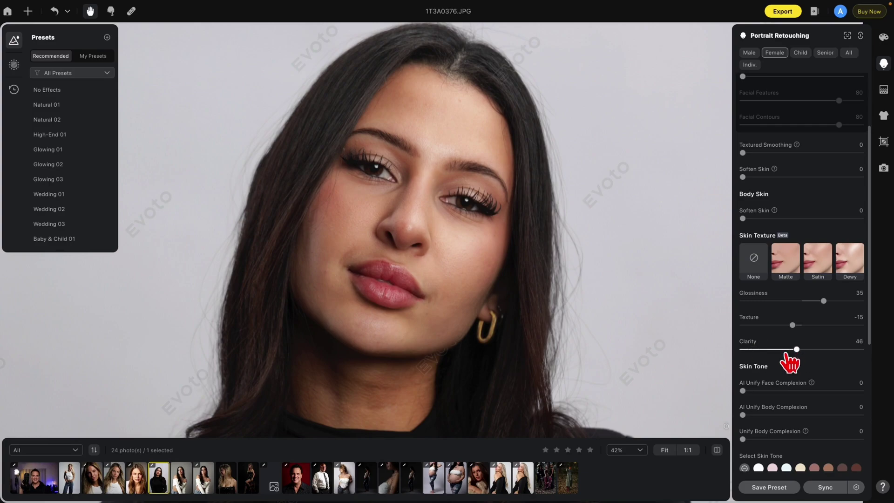
click(717, 450)
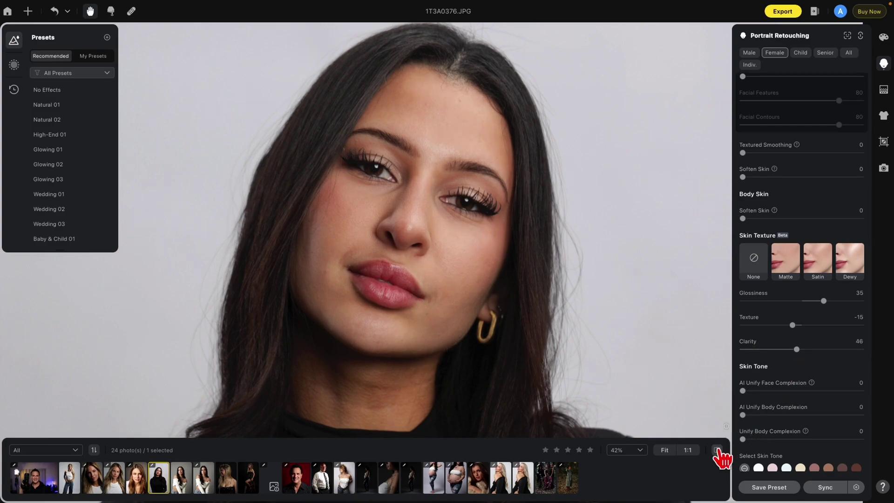
click(718, 450)
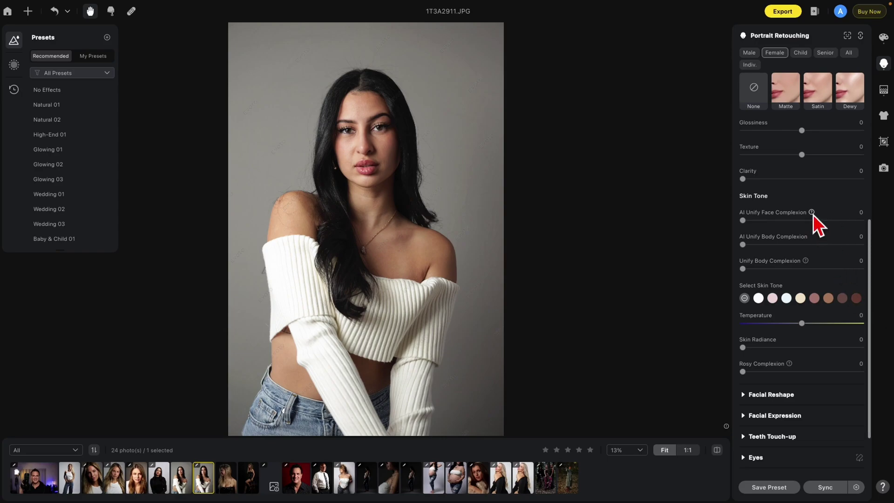
- Try AI Unify Face Complexion at full strength on the portrait 1T3A2911.JPG while inspecting the face close up
mouse_move(813, 214)
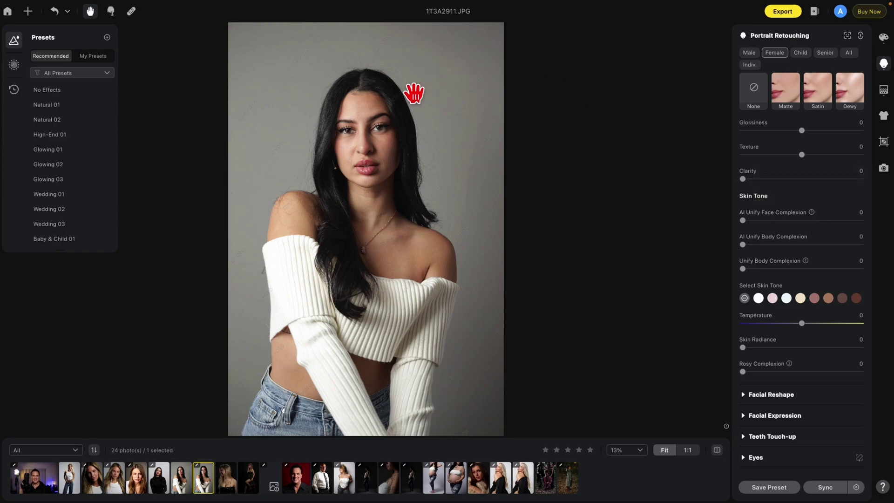
scroll(400, 98, up, 3)
scroll(451, 200, up, 3)
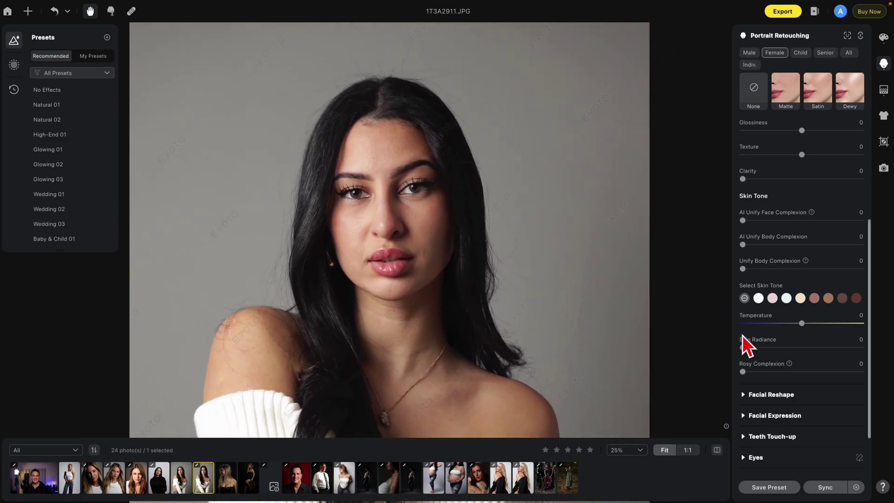
drag(743, 221, 697, 240)
drag(743, 222, 885, 220)
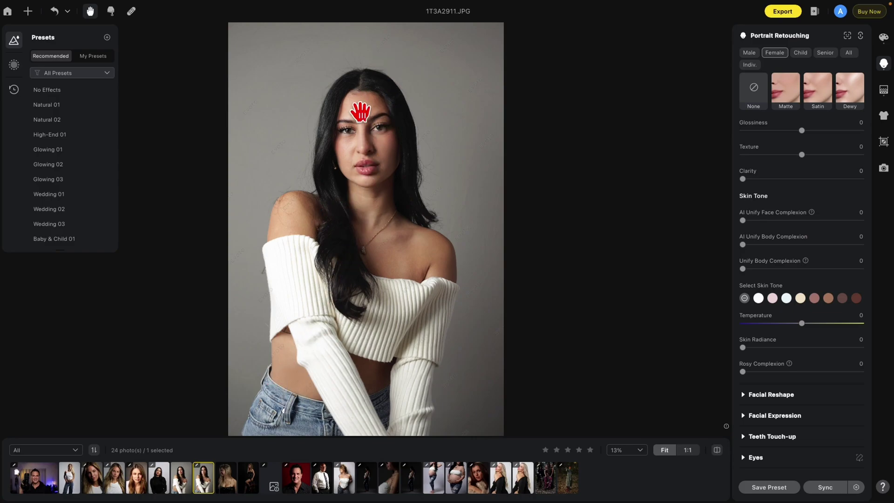
- Try AI Unify Body Complexion at 66, compare the portrait with the original, and return the amount to 0
drag(743, 244, 822, 244)
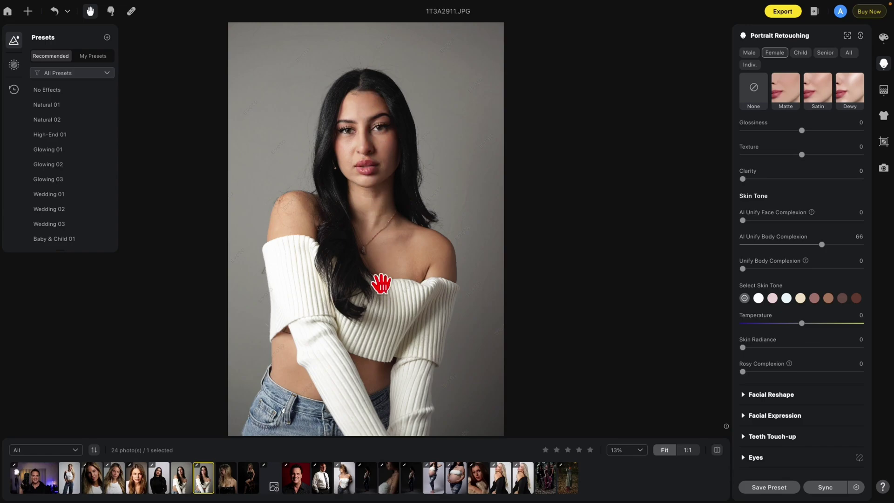
click(717, 450)
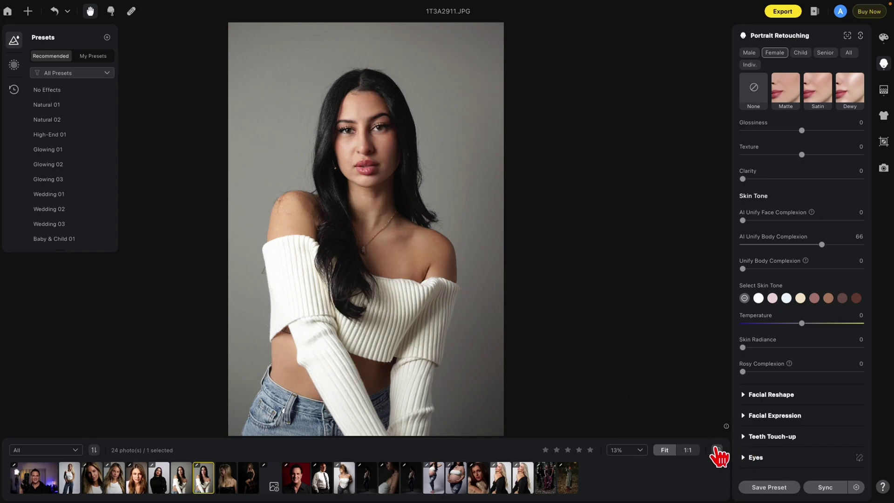
click(717, 450)
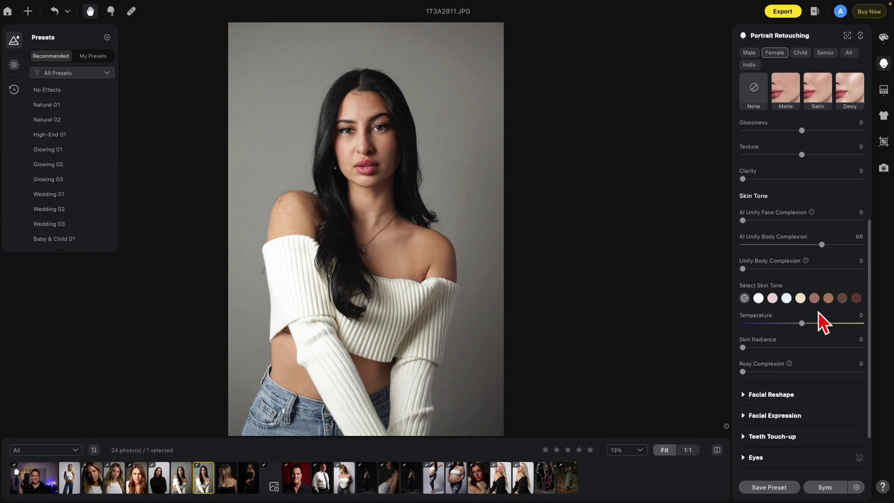
drag(822, 244, 689, 225)
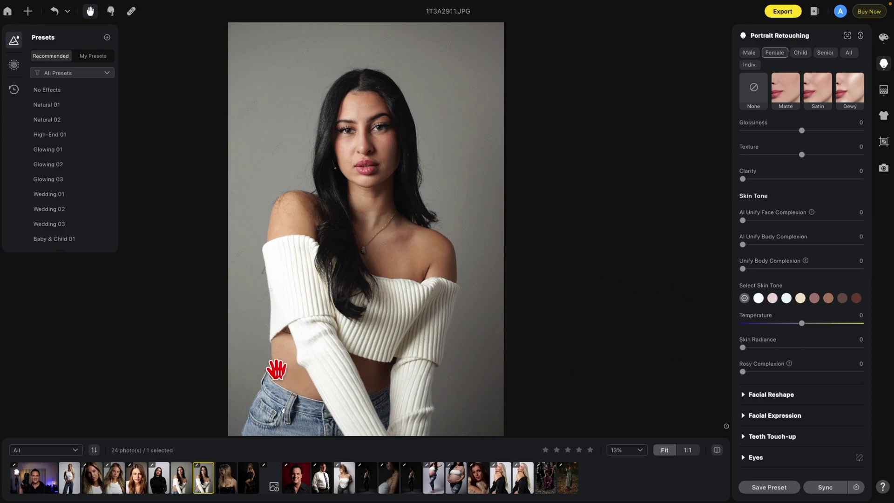
- Try Unify Body Complexion at 100, return it to 0, and set AI Unify Body Complexion to 25
drag(743, 270, 862, 269)
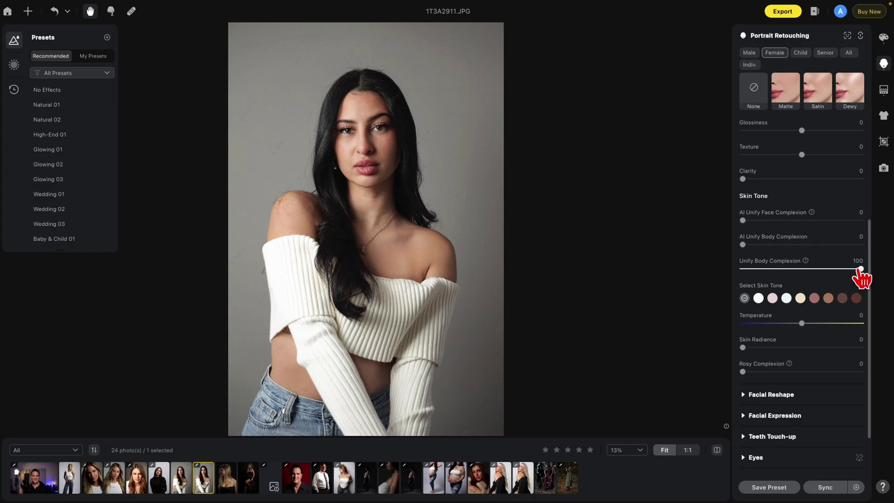
drag(860, 270, 893, 269)
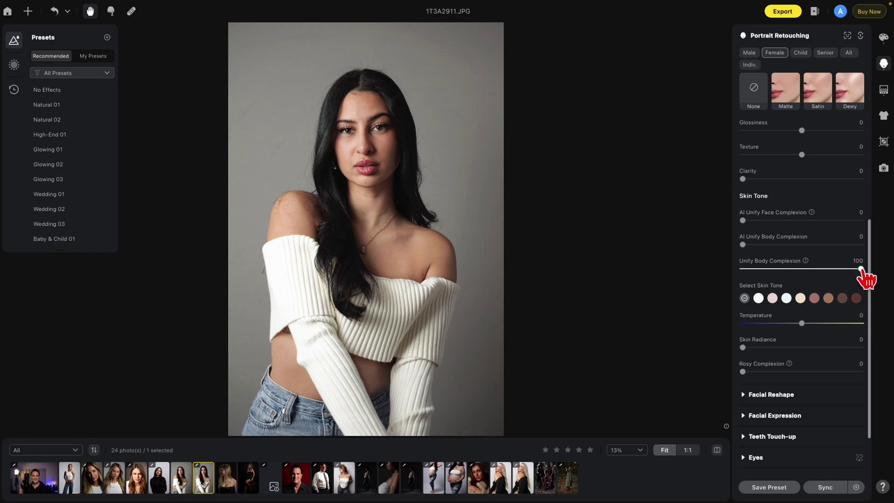
drag(860, 270, 771, 245)
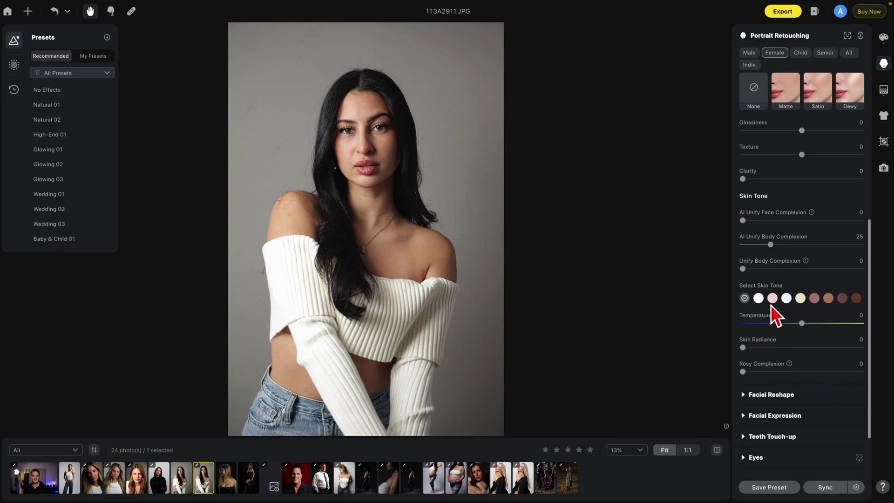
- Try skin tones from the darkest to the lightest, clear the selection, and try the brown tone at a reduced amount
click(856, 298)
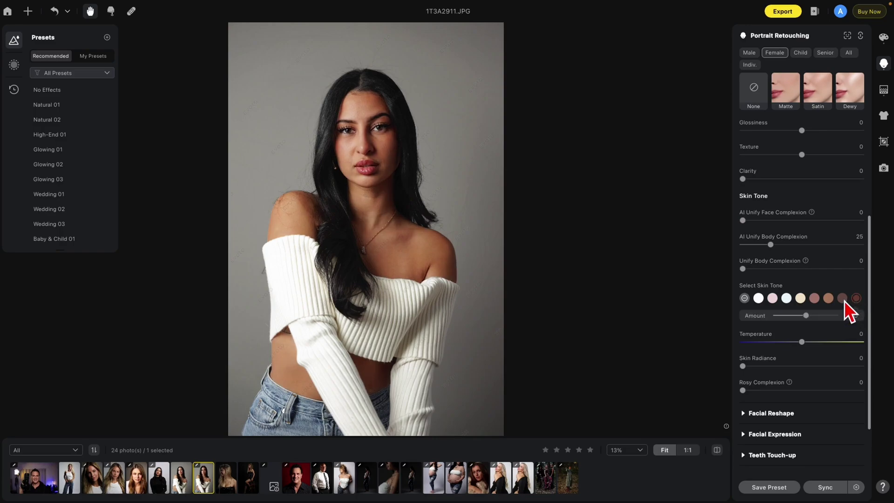
click(842, 299)
click(828, 298)
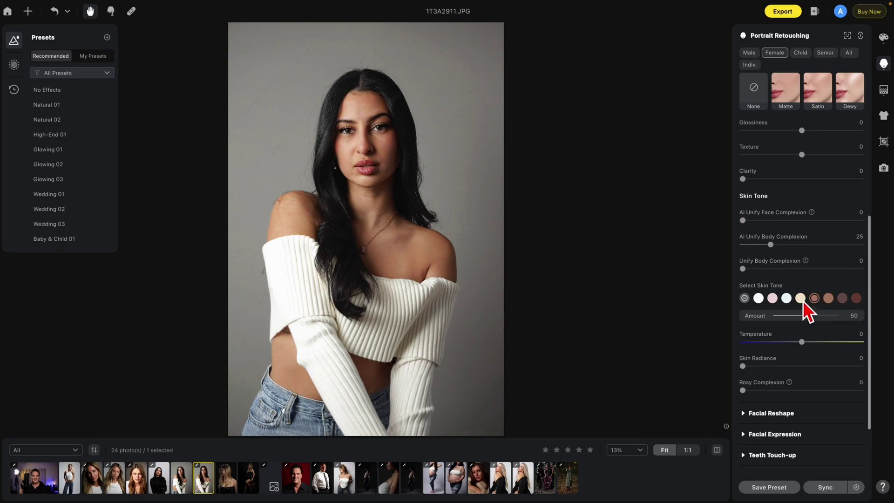
click(800, 299)
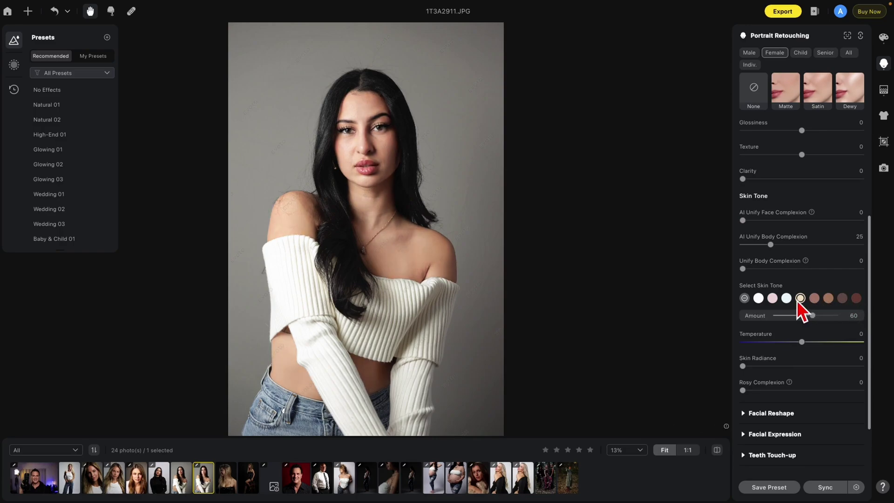
click(759, 299)
click(746, 299)
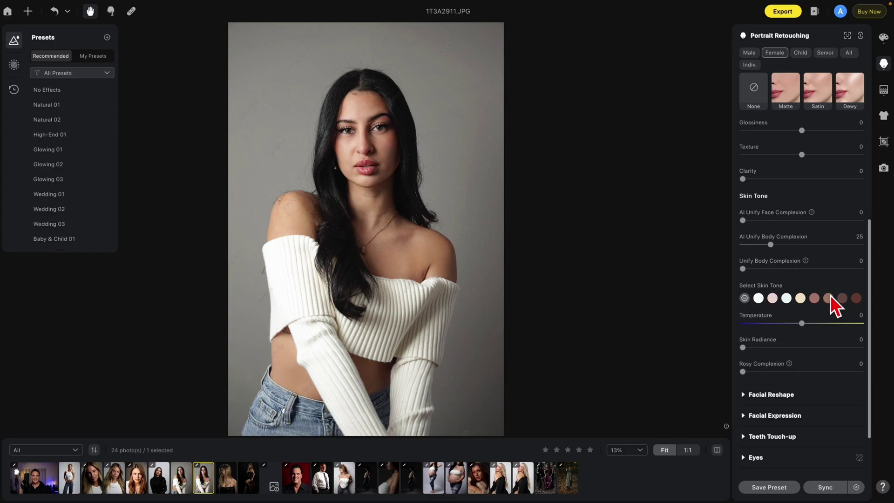
click(830, 297)
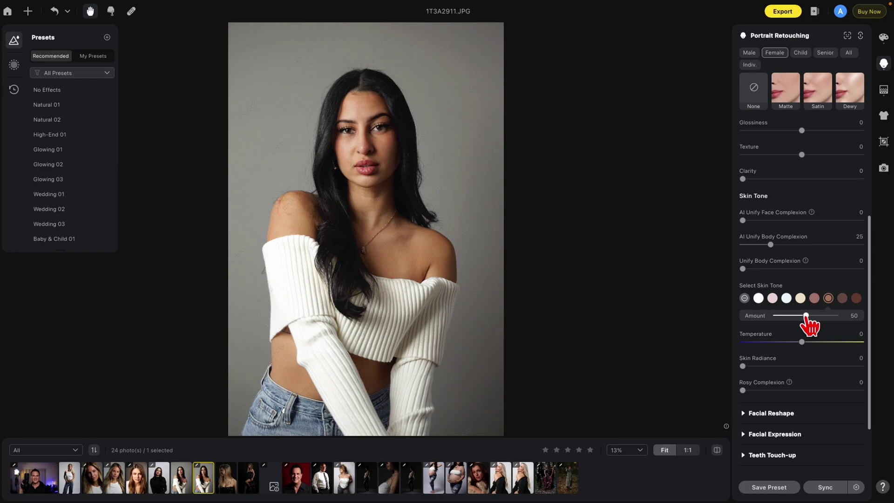
drag(807, 315, 781, 316)
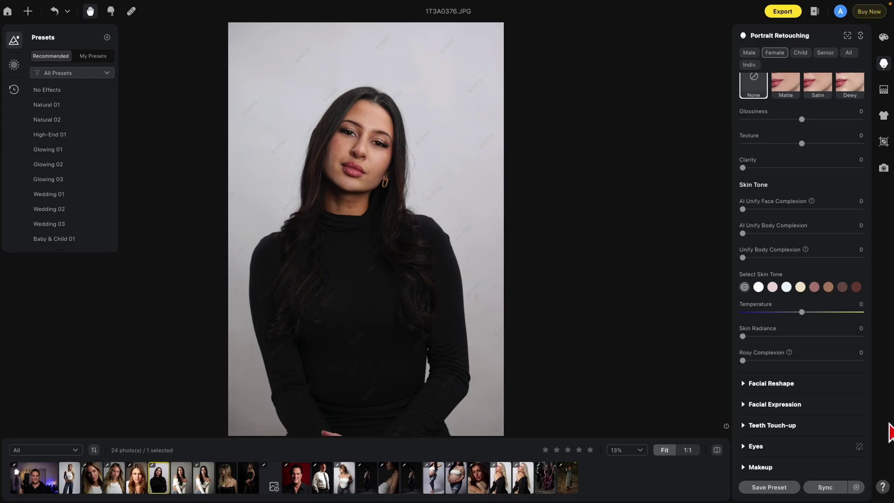
- Set the skin tone Temperature to -10 on the portrait 1T3A0376.JPG, and compare the face with the original
mouse_move(802, 313)
mouse_down()
mouse_move(853, 313)
mouse_move(743, 313)
mouse_move(825, 312)
mouse_move(750, 313)
mouse_move(795, 313)
mouse_up()
scroll(385, 83, up, 5)
scroll(441, 242, down, 2)
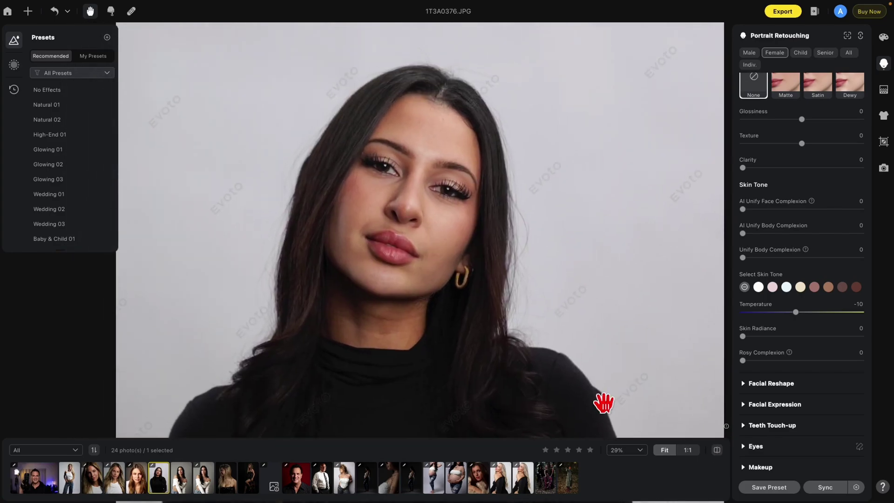
click(718, 450)
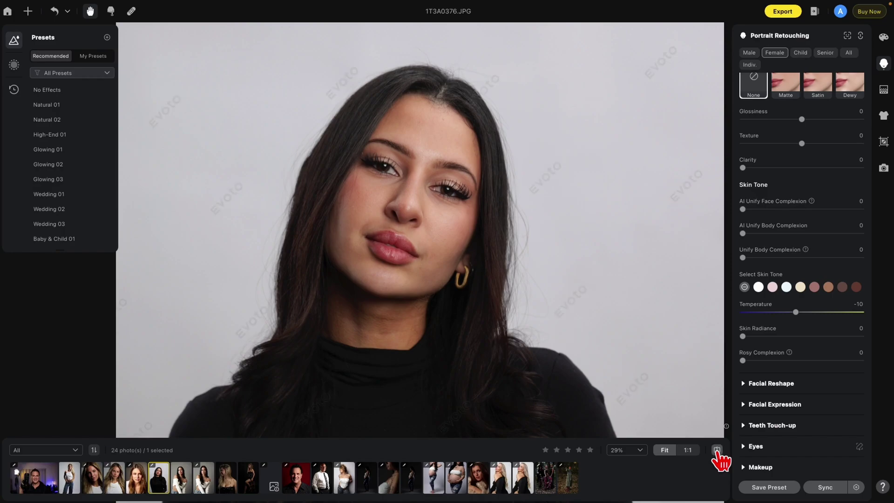
- Switch to the portrait 1T3A2911.JPG, test Skin Radiance and Rosy Complexion at 100, and return both to 0
key(Right)
key(Right)
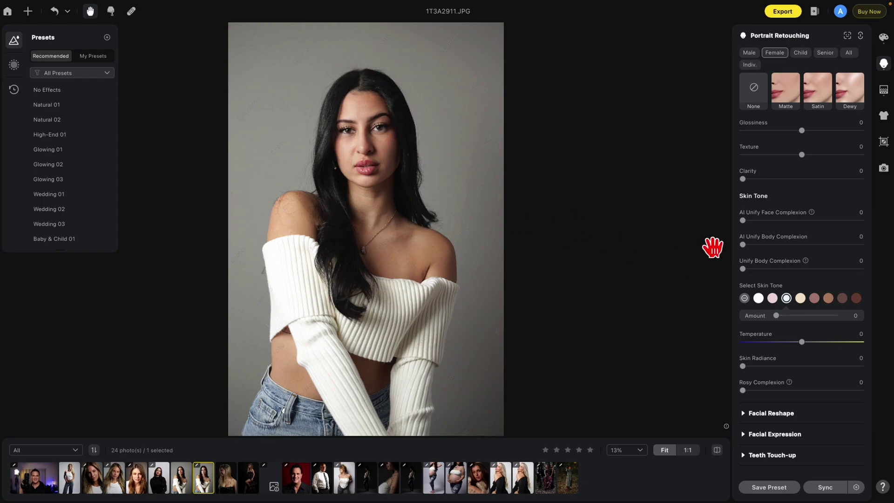
drag(743, 367, 726, 354)
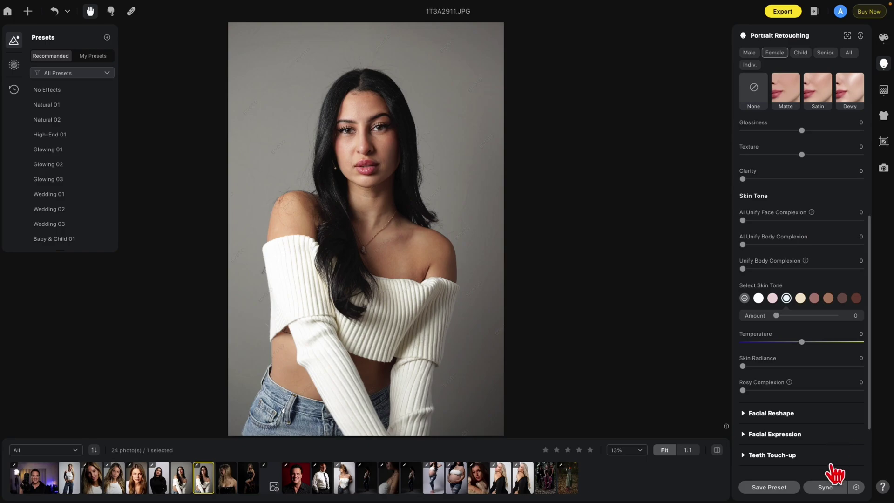
drag(743, 390, 893, 410)
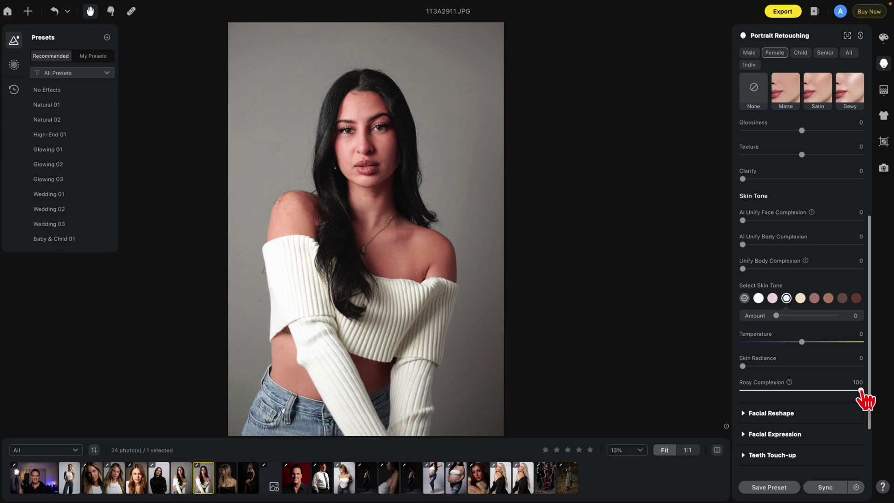
drag(861, 391, 742, 390)
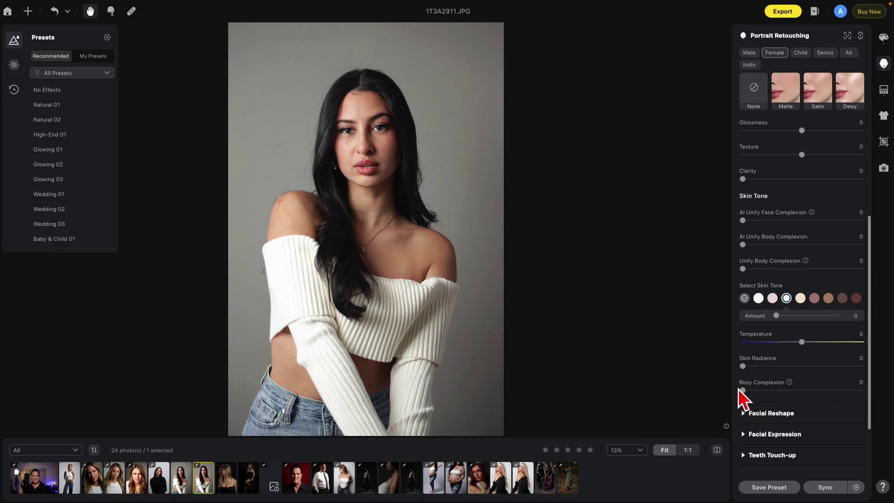
- Set Rosy Complexion to 12, inspect the face close up, try 29, and settle on 9
drag(744, 390, 755, 390)
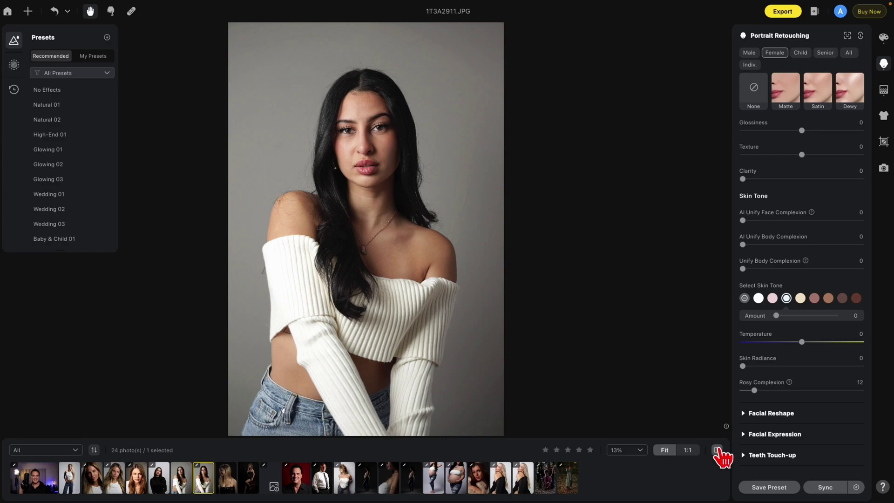
scroll(365, 80, up, 2)
drag(366, 79, 436, 211)
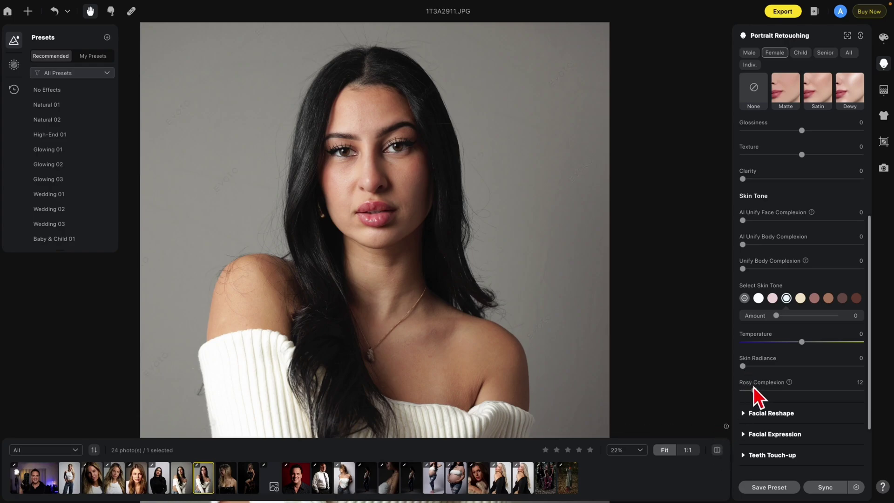
drag(755, 390, 776, 391)
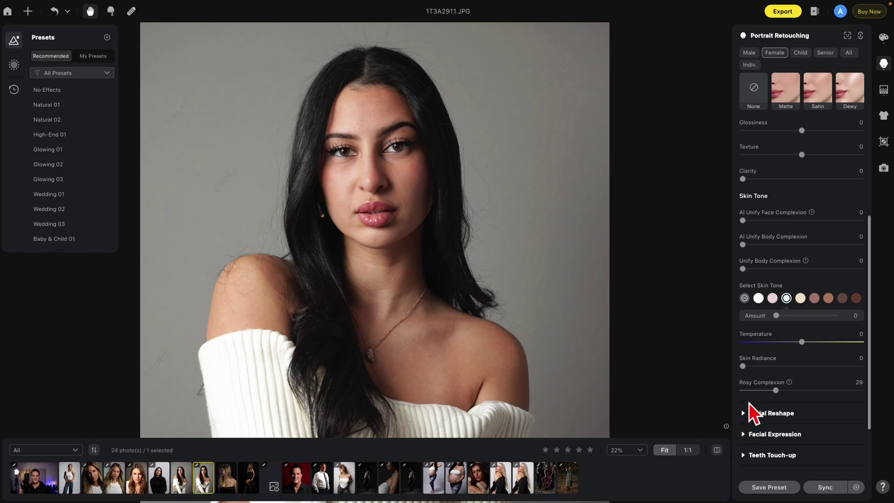
drag(776, 390, 750, 390)
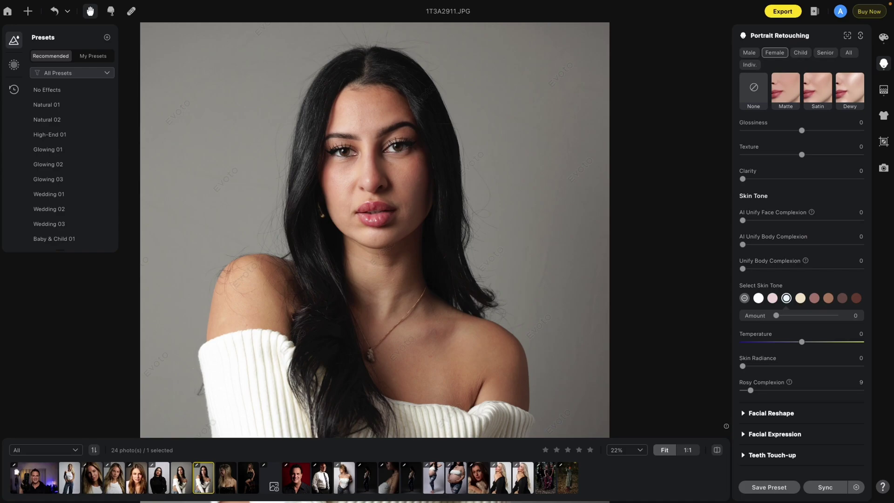
- Open the black turtleneck portrait 1T3A0376.JPG
click(159, 477)
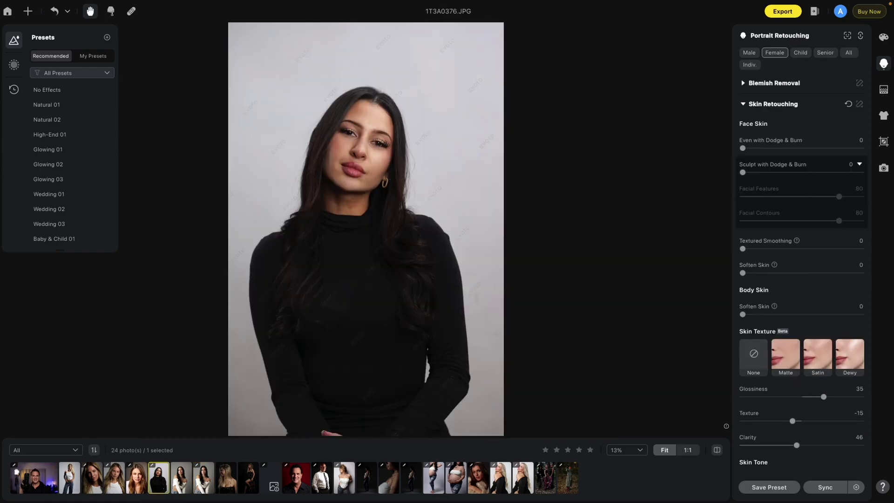